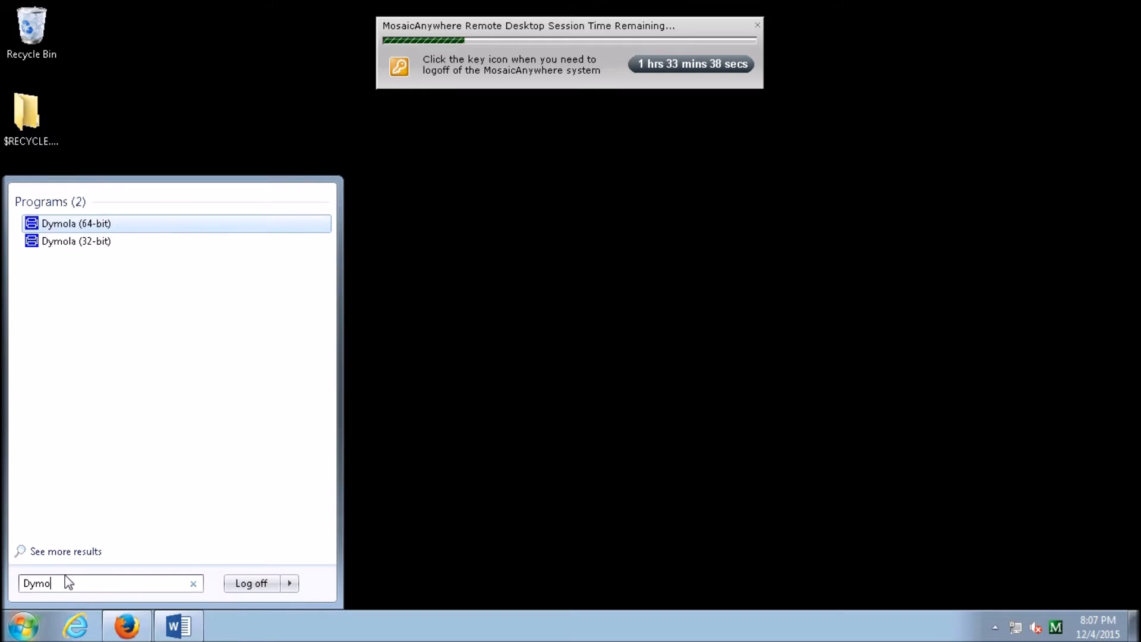
Launch the 64-bit version of Dymola and maximize its window
click(99, 225)
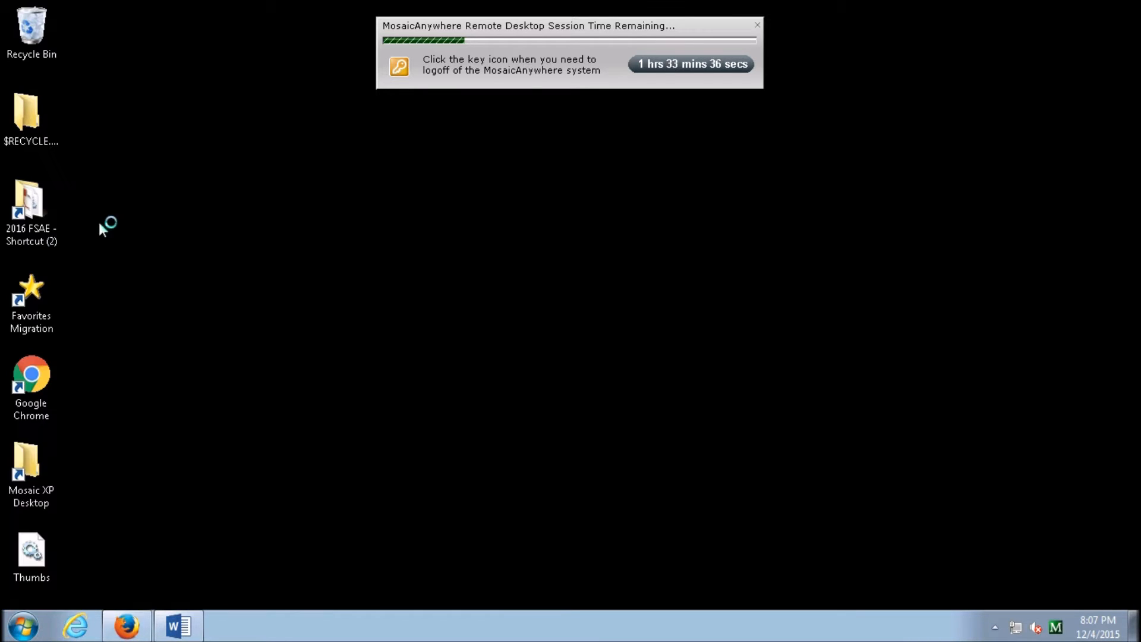
double_click(211, 12)
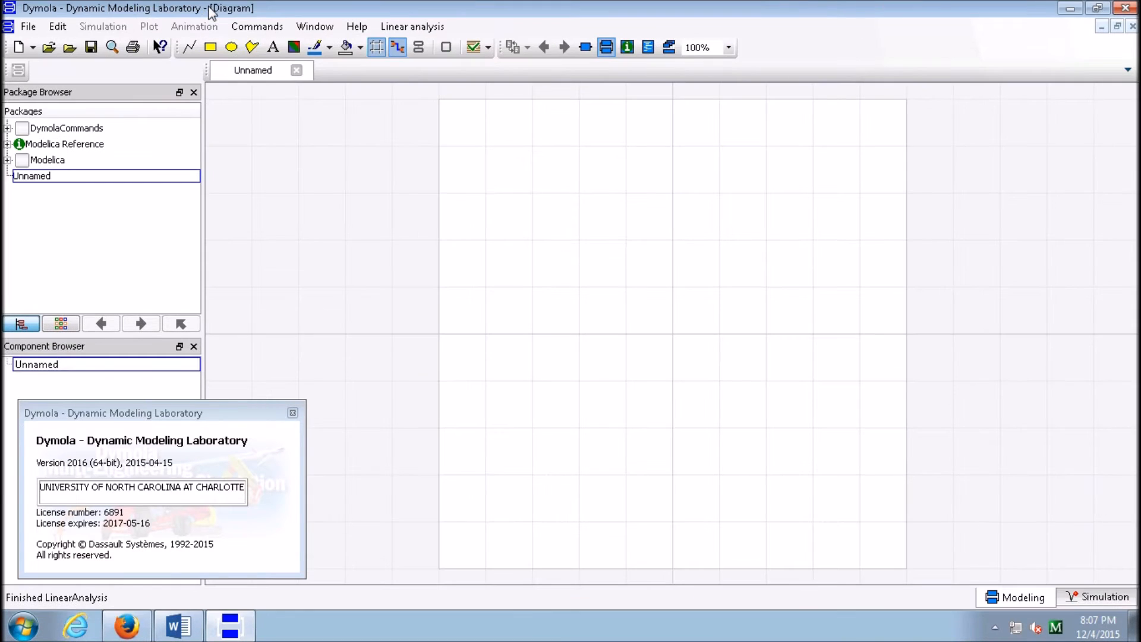
click(28, 26)
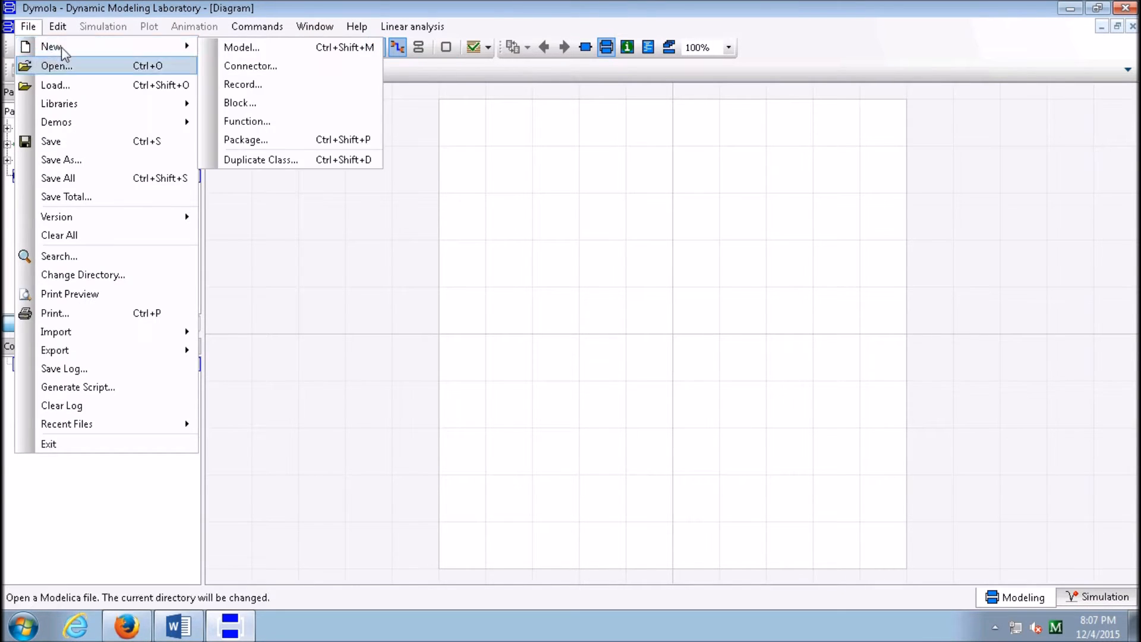
mouse_move(57, 26)
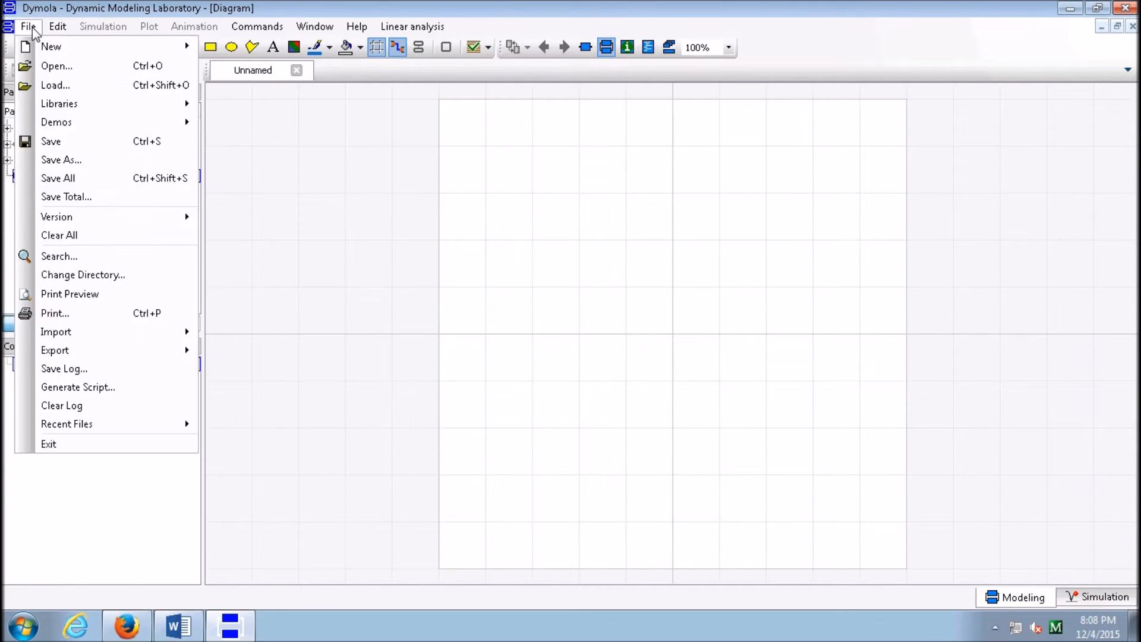
mouse_move(52, 105)
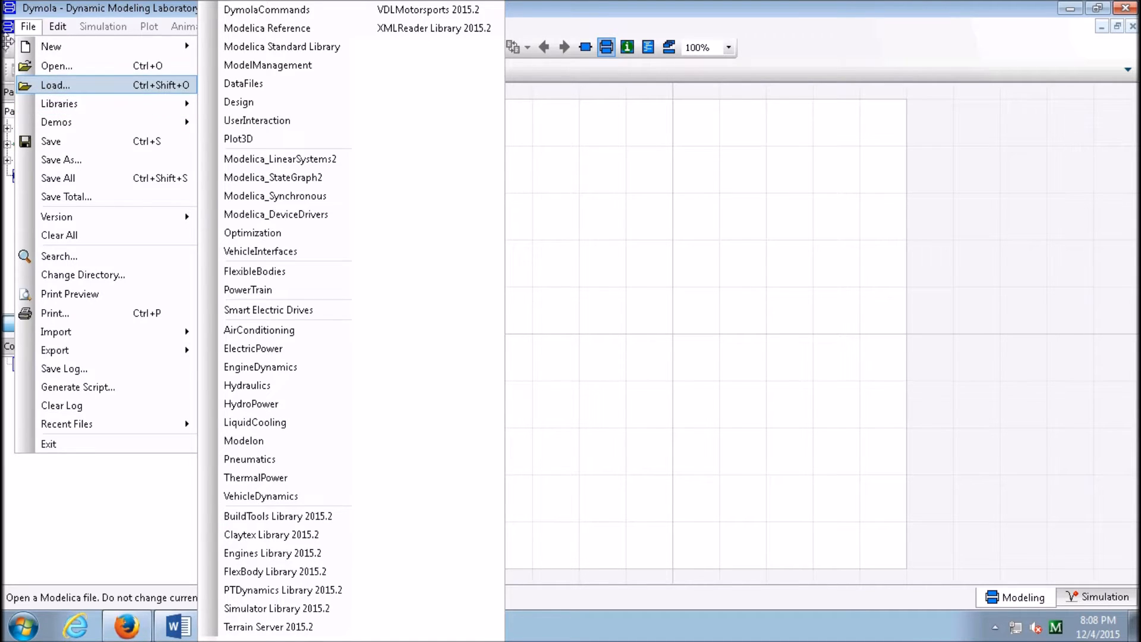
click(27, 30)
Change the working directory to uncc.edu/usr8/motorsports/Formula SAE/2016 FSAE/Dymola on AFS Root Drive (N:)
click(27, 30)
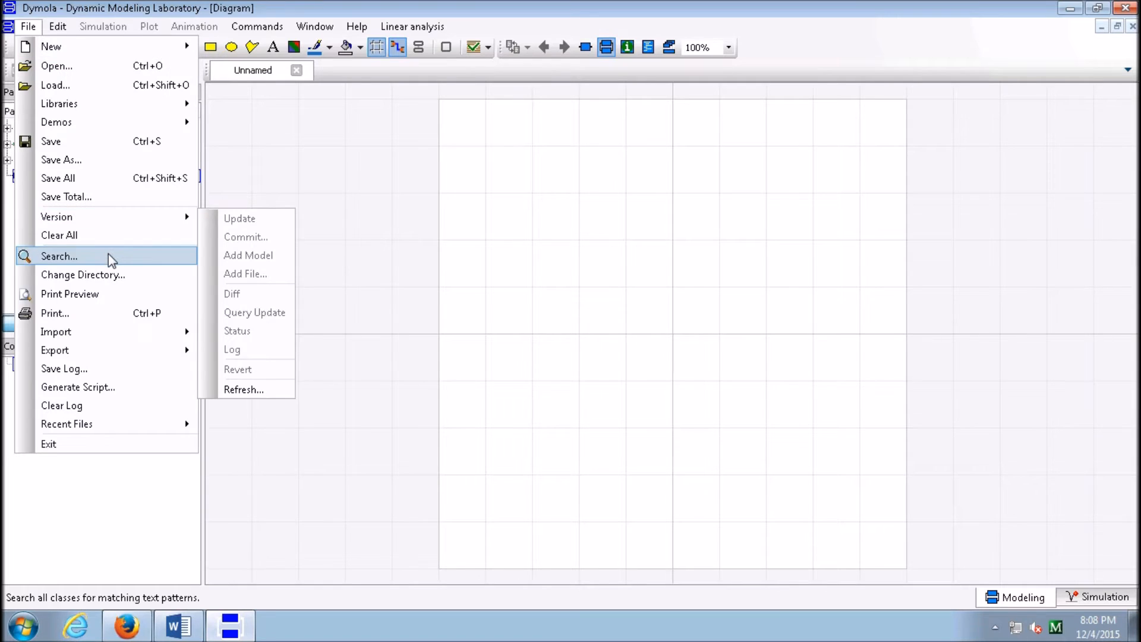
click(107, 275)
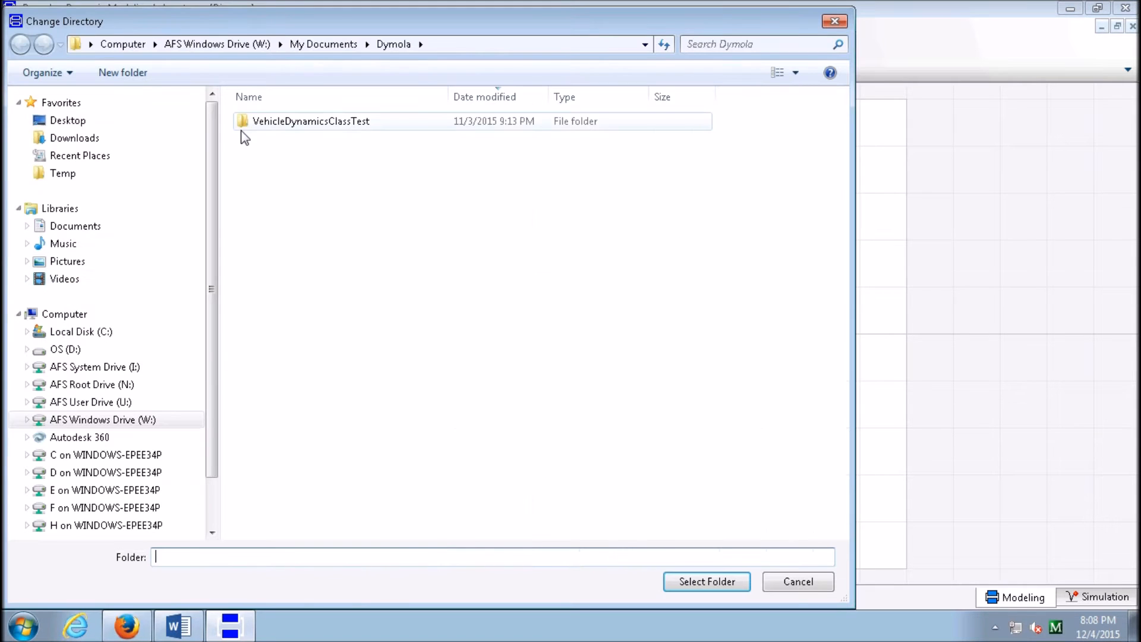
drag(214, 193, 208, 282)
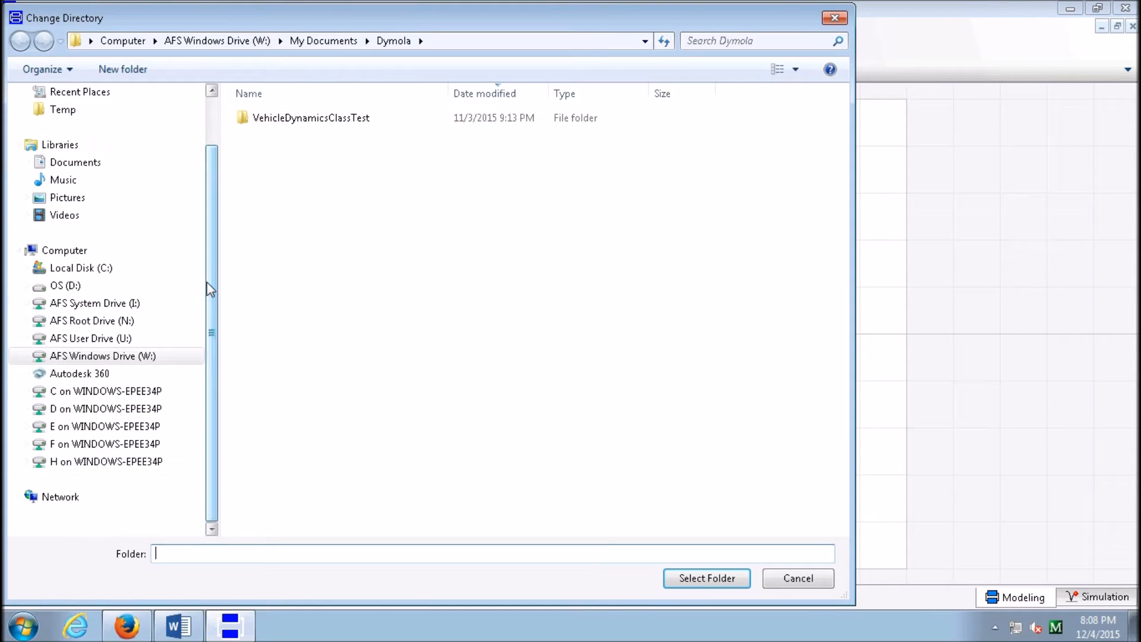
click(89, 321)
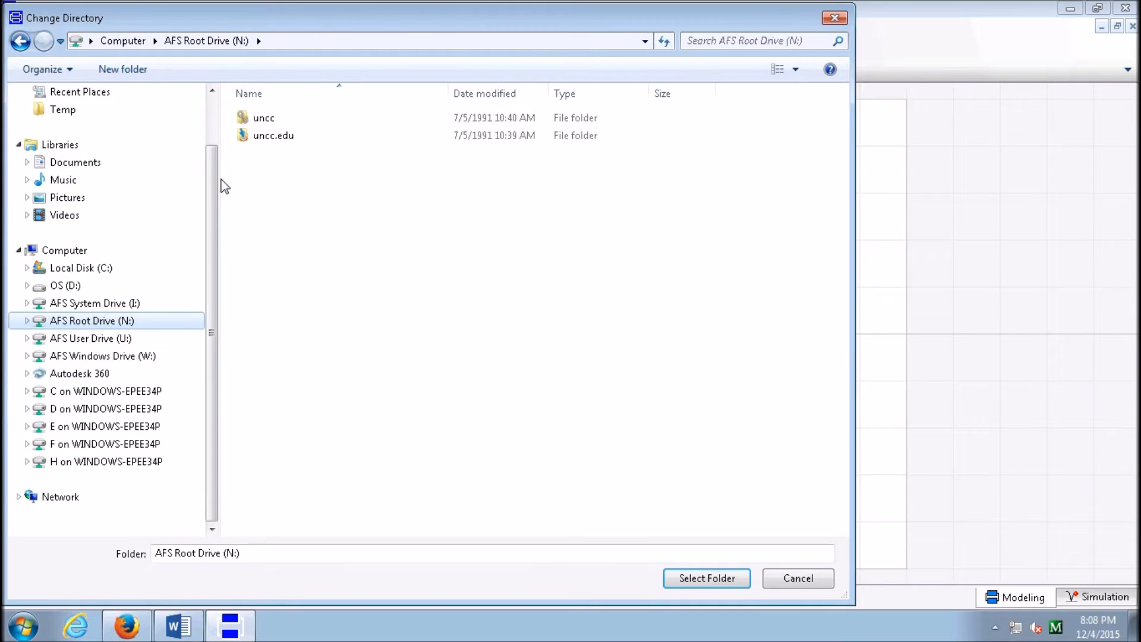
double_click(274, 136)
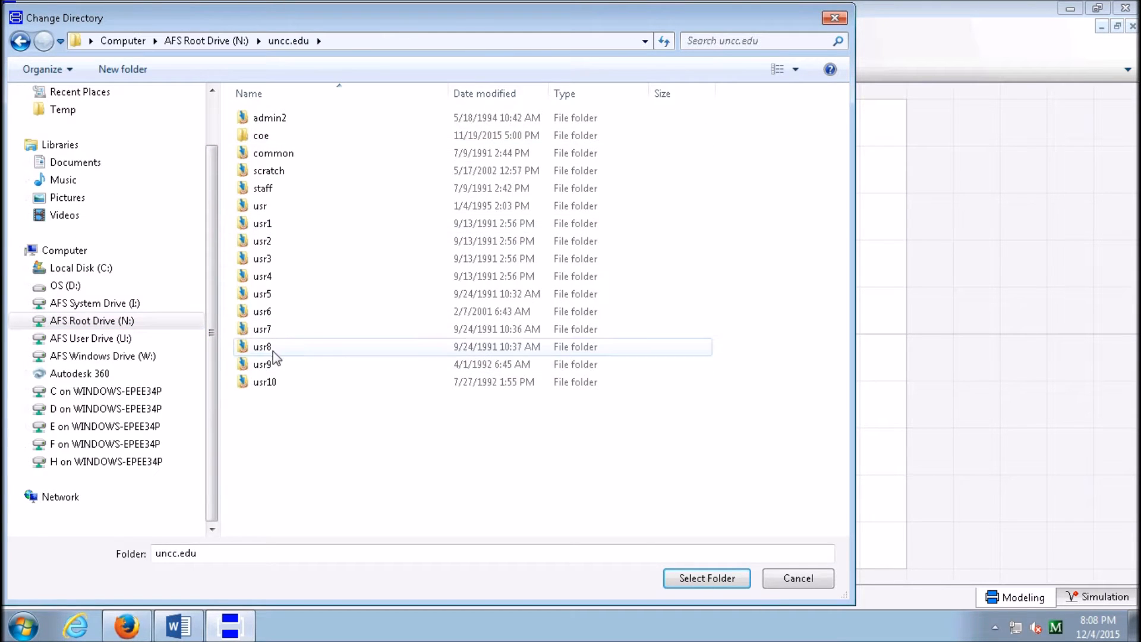
double_click(271, 349)
double_click(283, 173)
click(271, 120)
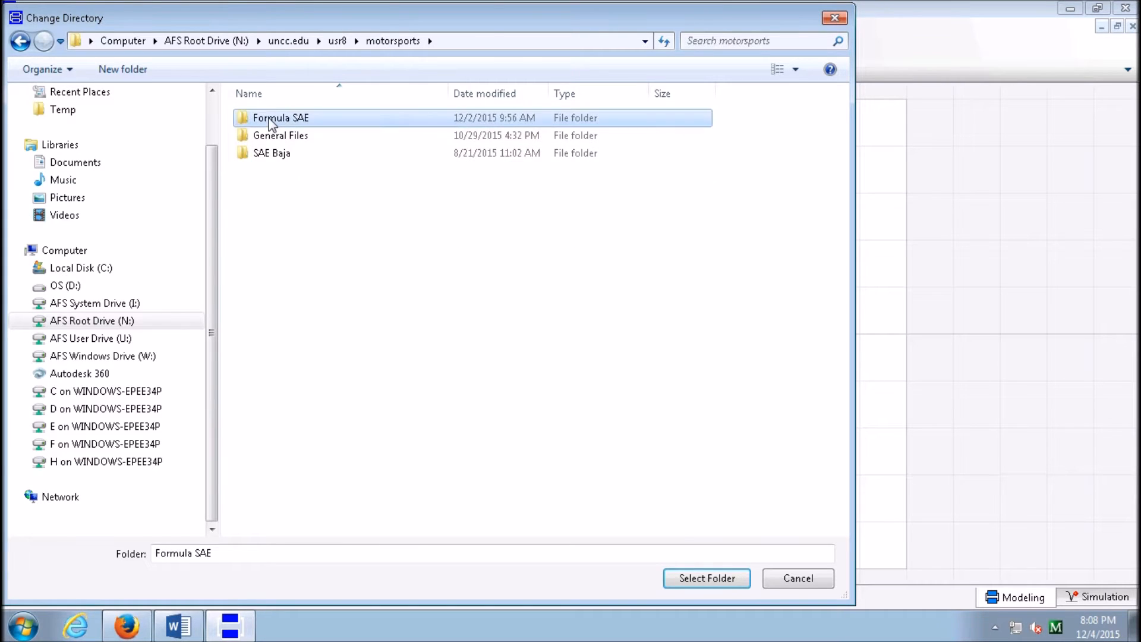
double_click(271, 122)
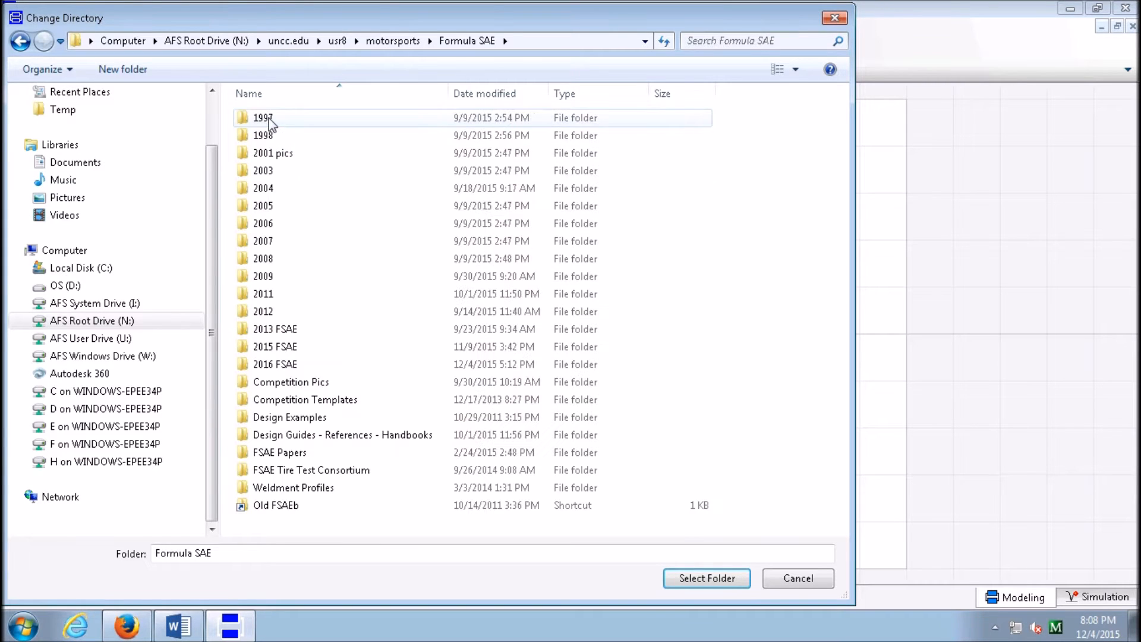
double_click(268, 365)
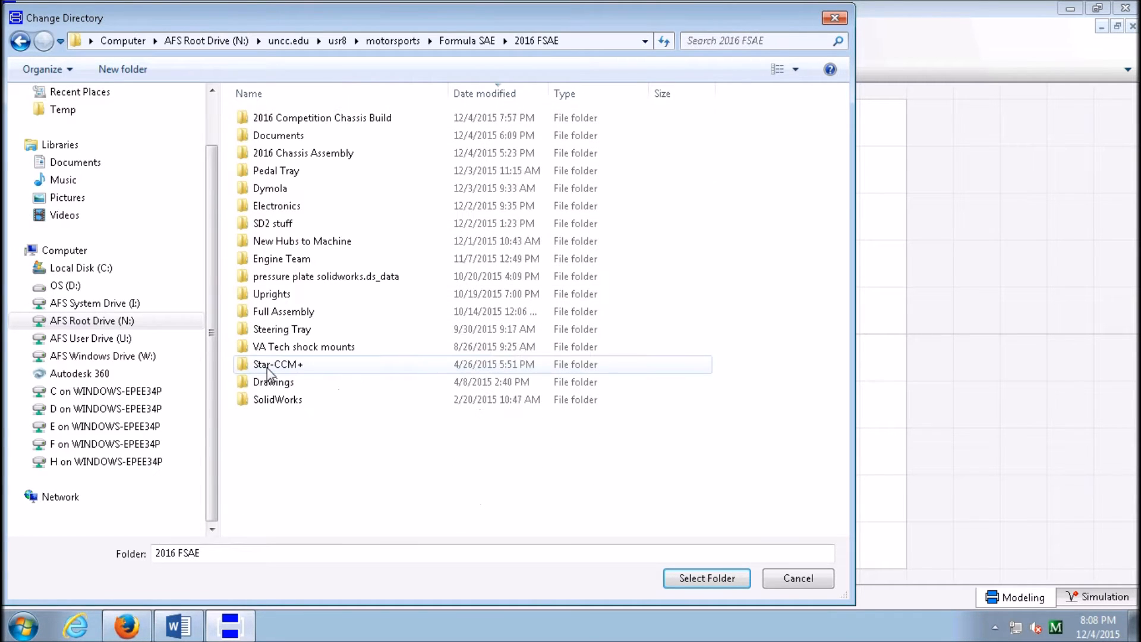
double_click(282, 189)
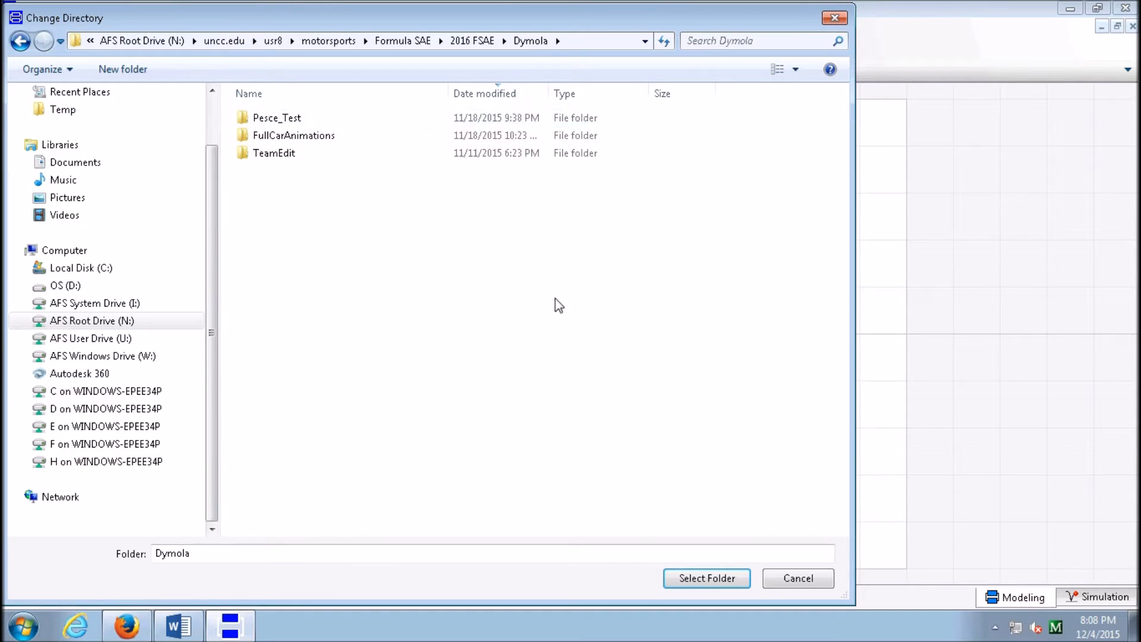
click(685, 580)
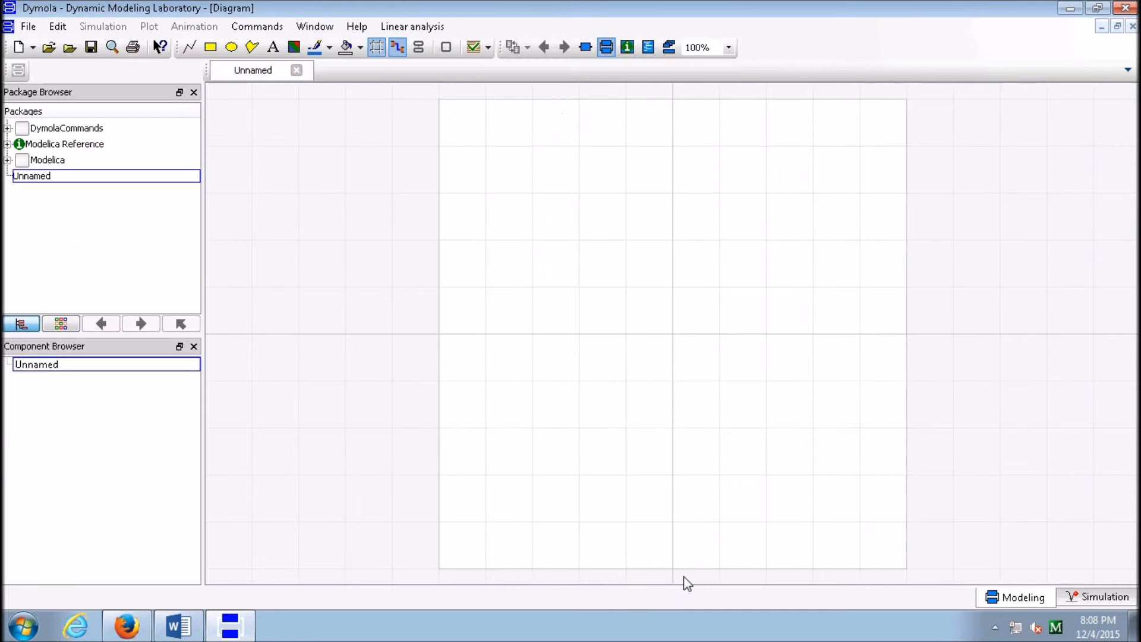
Open the Modelica file FSAE_MODEL_2016.mo from the 2016 FSAE Dymola folder
click(28, 26)
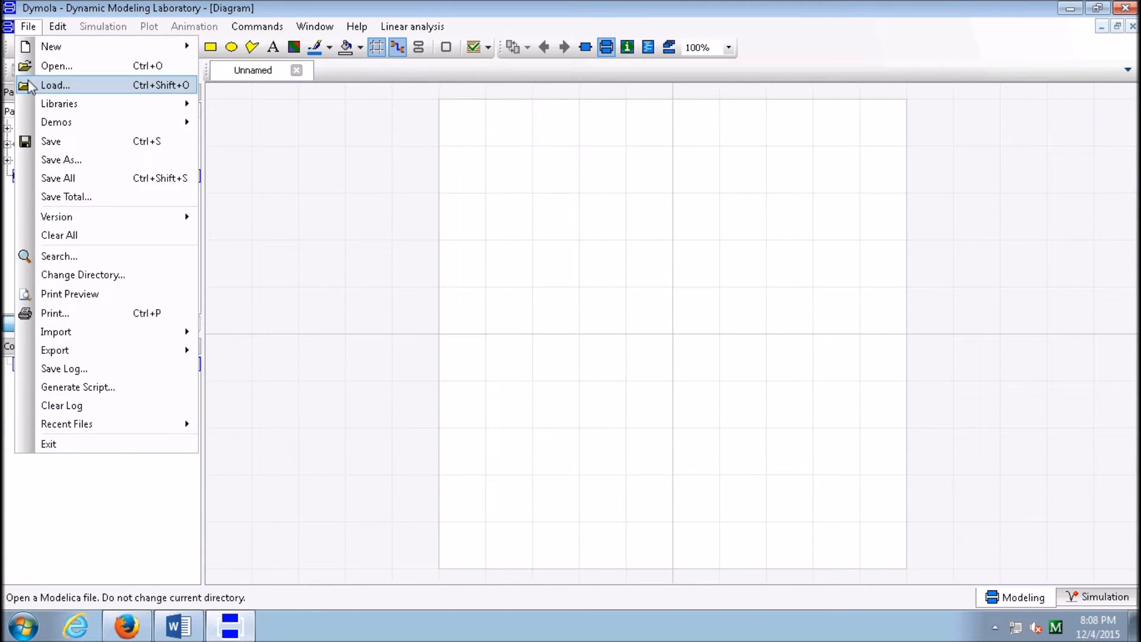
click(43, 65)
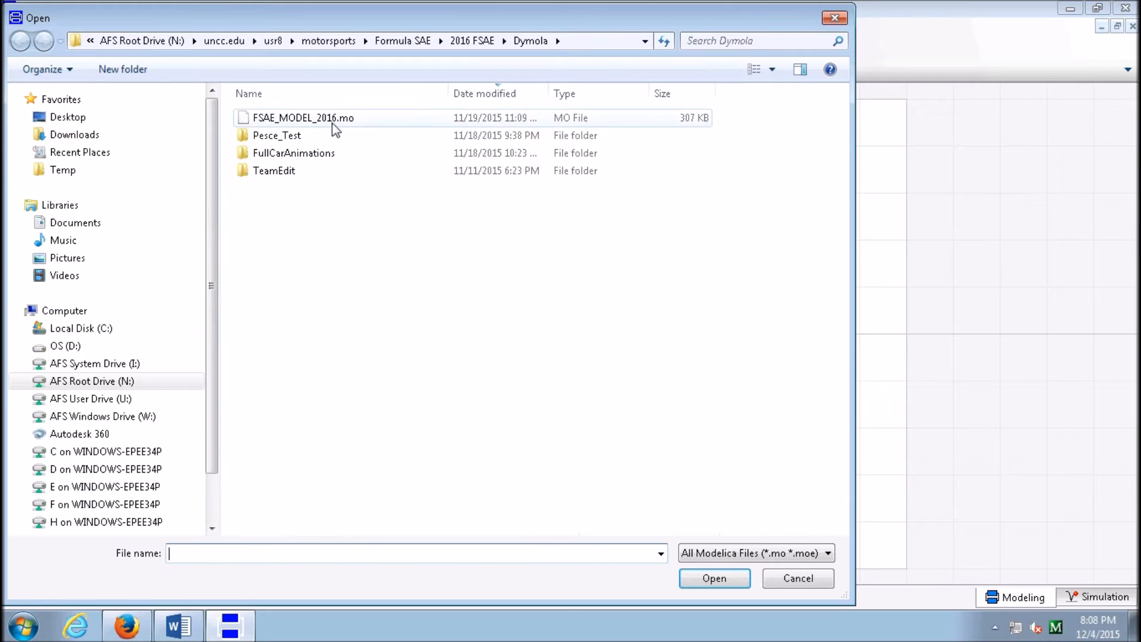
double_click(327, 121)
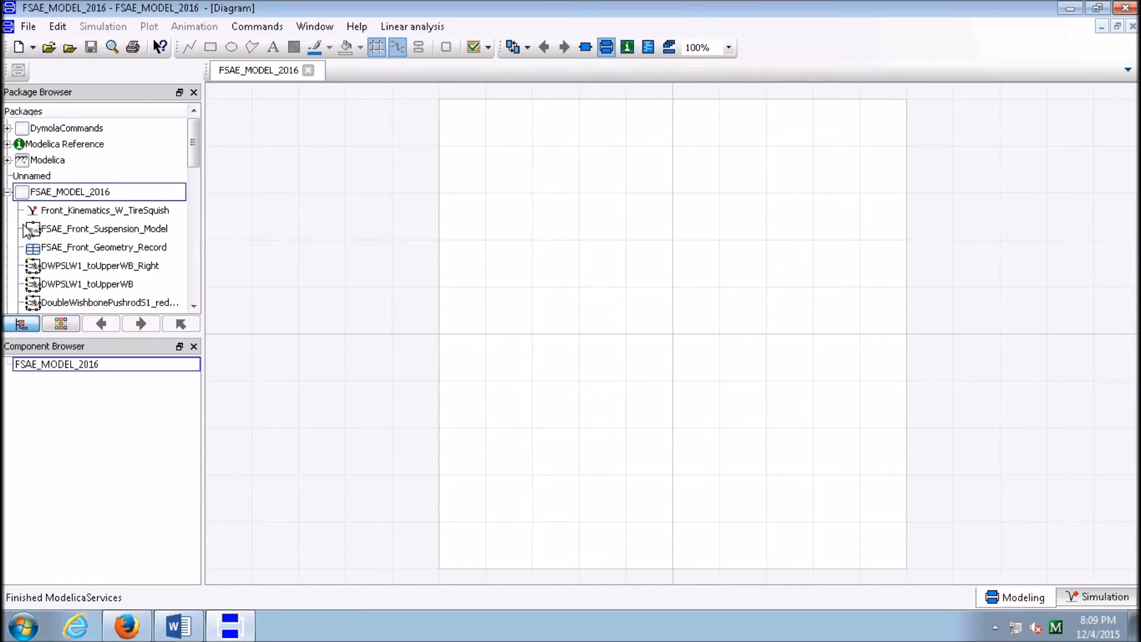
Open the diagram of the Front_Kinematics_W_TireSquish model in the FSAE_MODEL_2016 package
mouse_move(193, 158)
mouse_down()
mouse_move(178, 293)
mouse_move(193, 169)
mouse_up()
double_click(108, 165)
drag(109, 165, 592, 284)
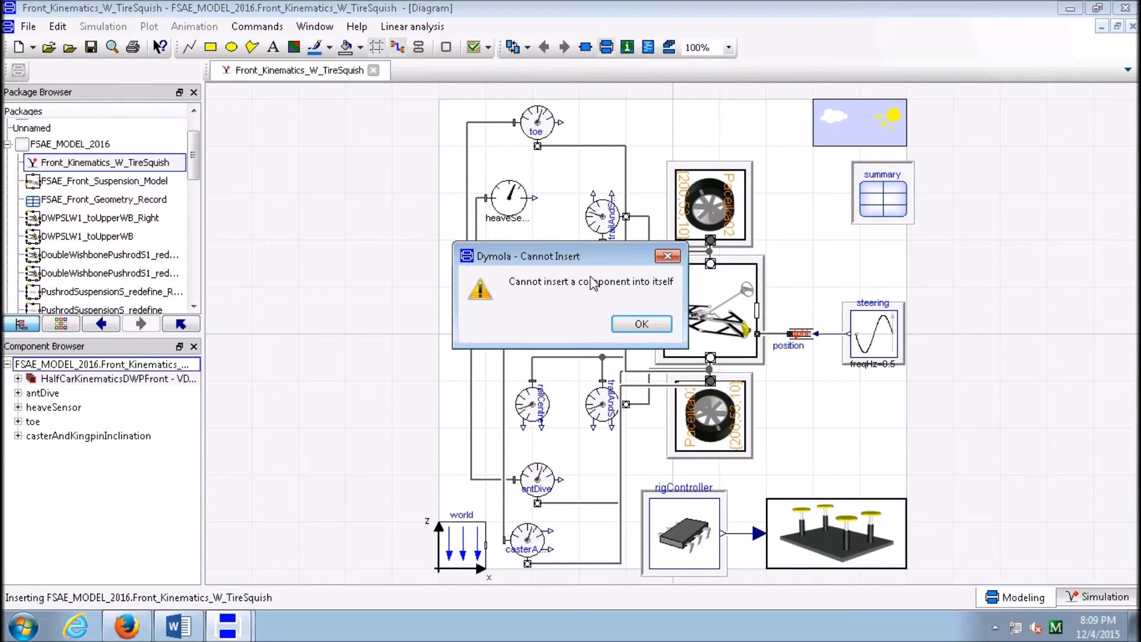
click(647, 325)
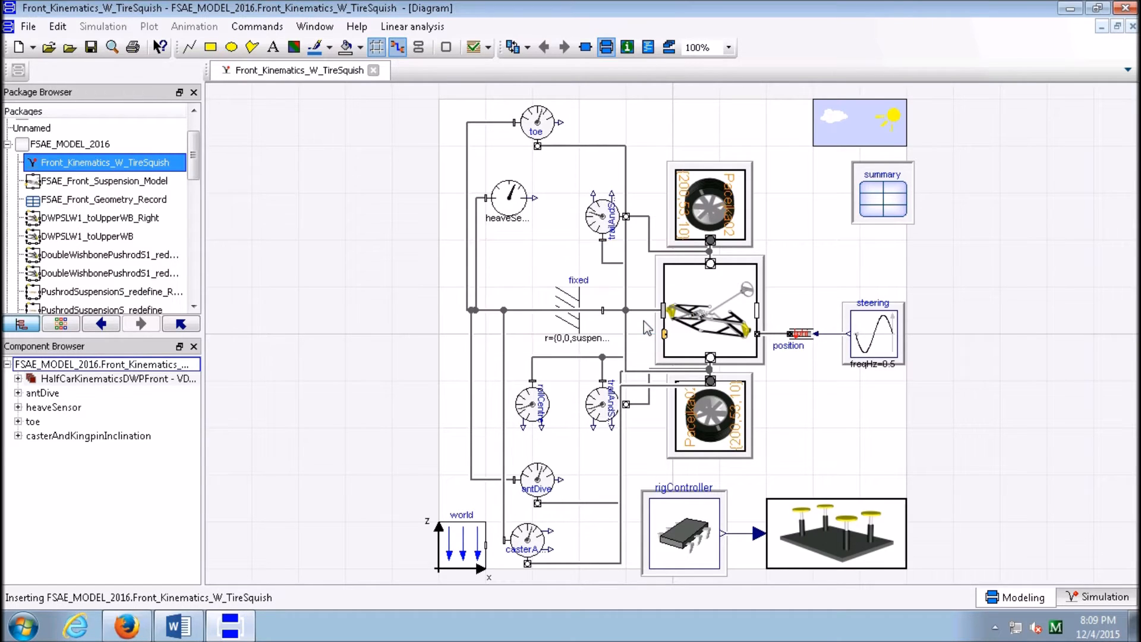
Show the internal diagram of the suspension component within the front kinematics model
right_click(707, 326)
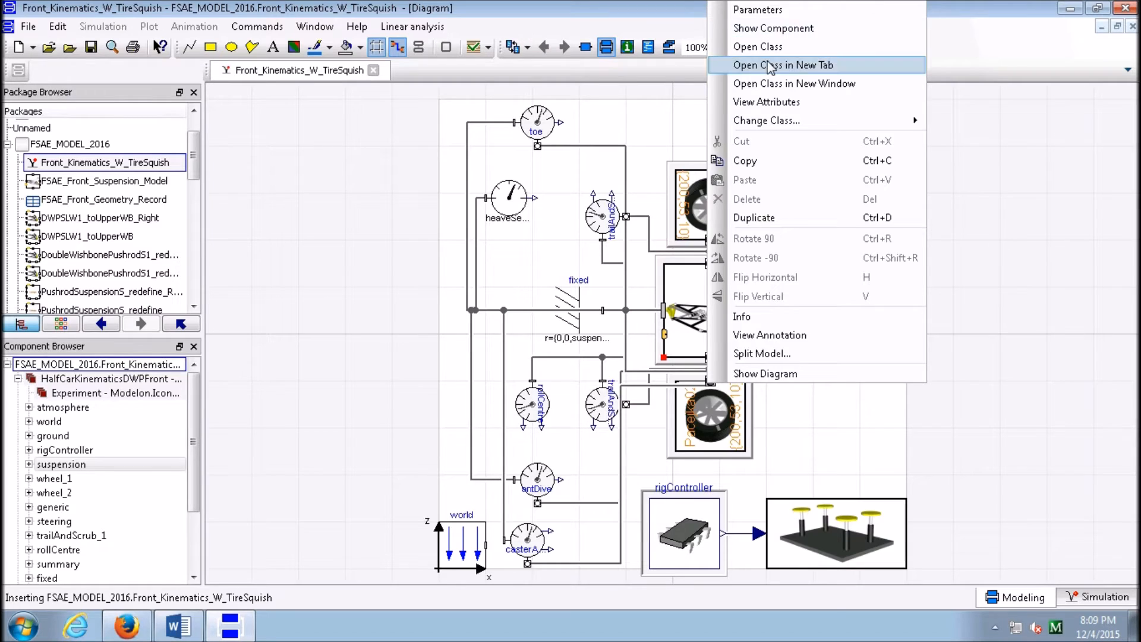
click(776, 28)
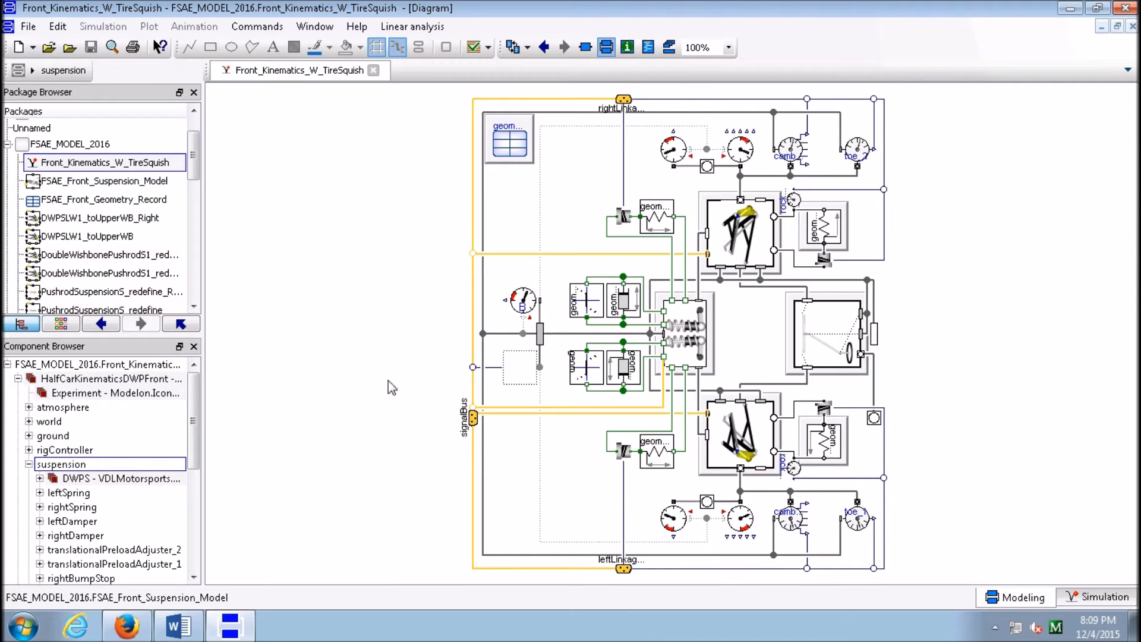
Check the class-change options for the geometry record and the right linkage inside the suspension component
mouse_move(513, 137)
right_click(504, 137)
mouse_move(580, 257)
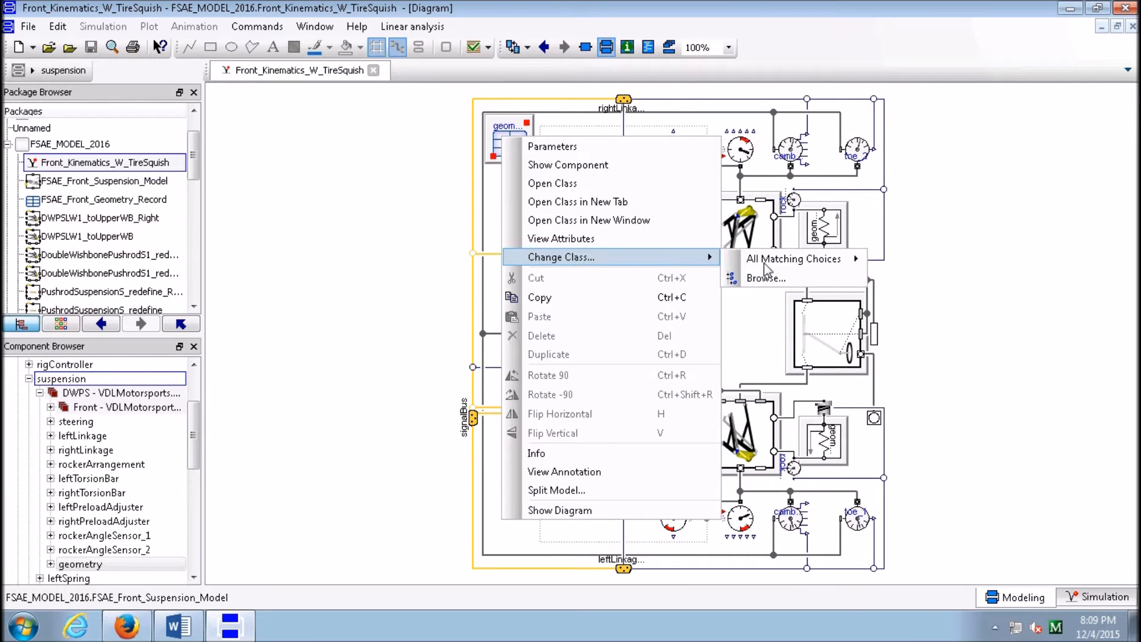
mouse_move(771, 260)
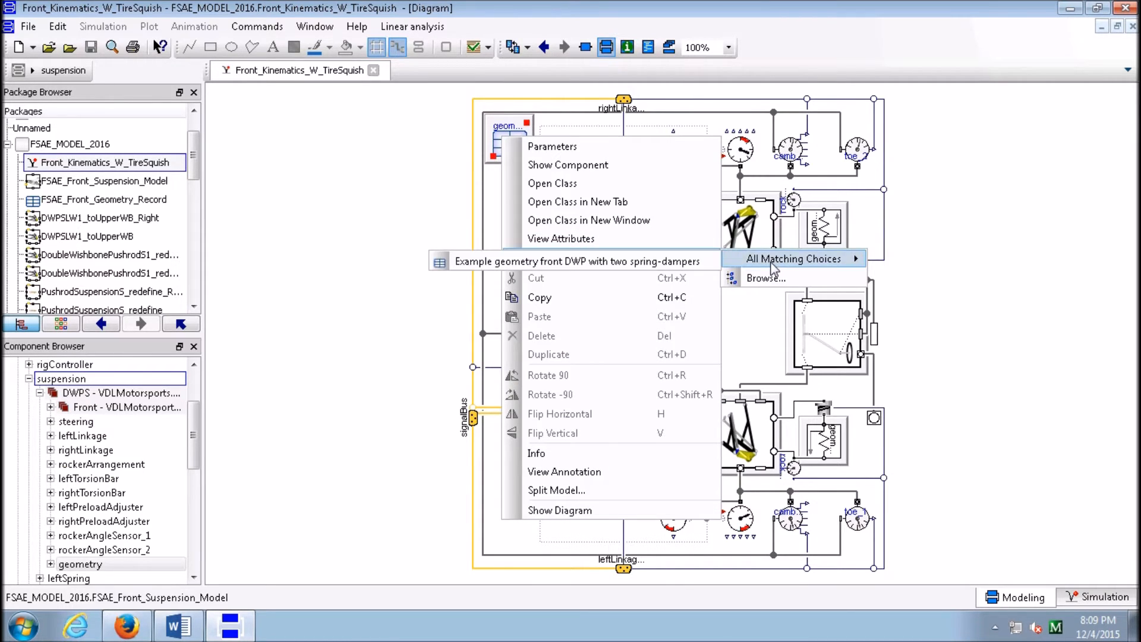
click(382, 228)
click(382, 228)
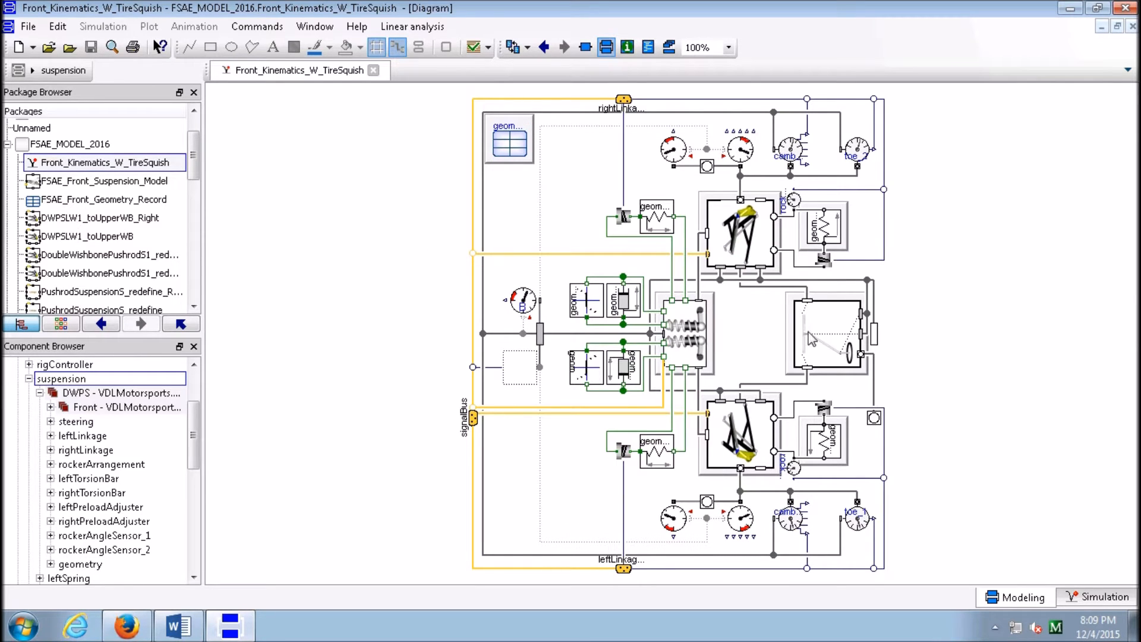
right_click(746, 248)
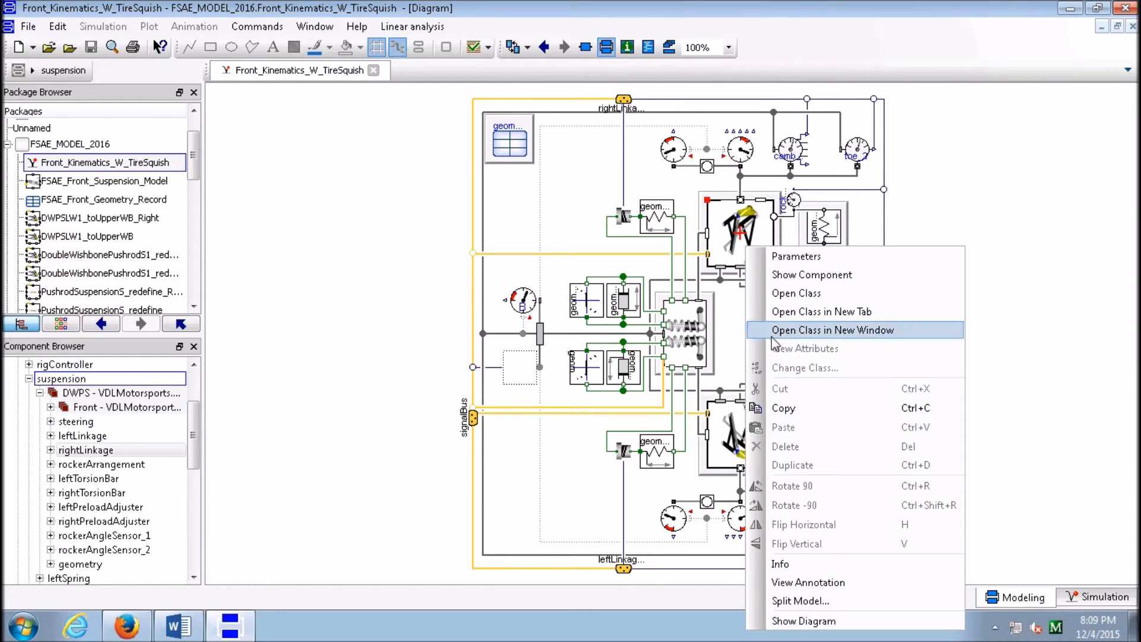
click(376, 259)
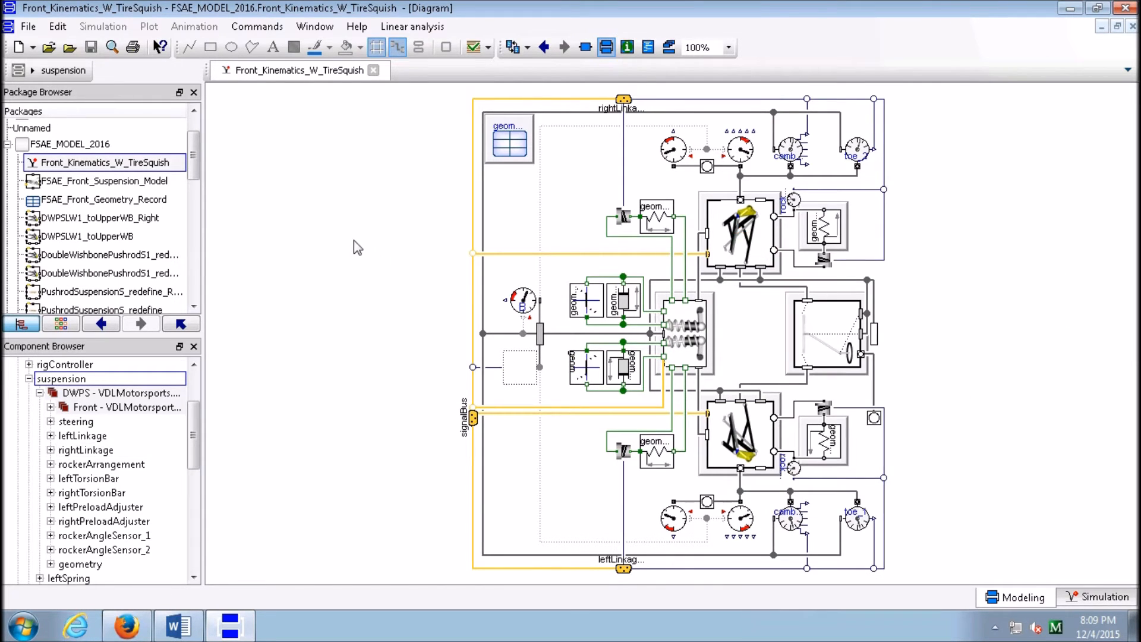
Open FSAE_Front_Suspension_Model in a new tab and check the class-change options for its right linkage
click(114, 189)
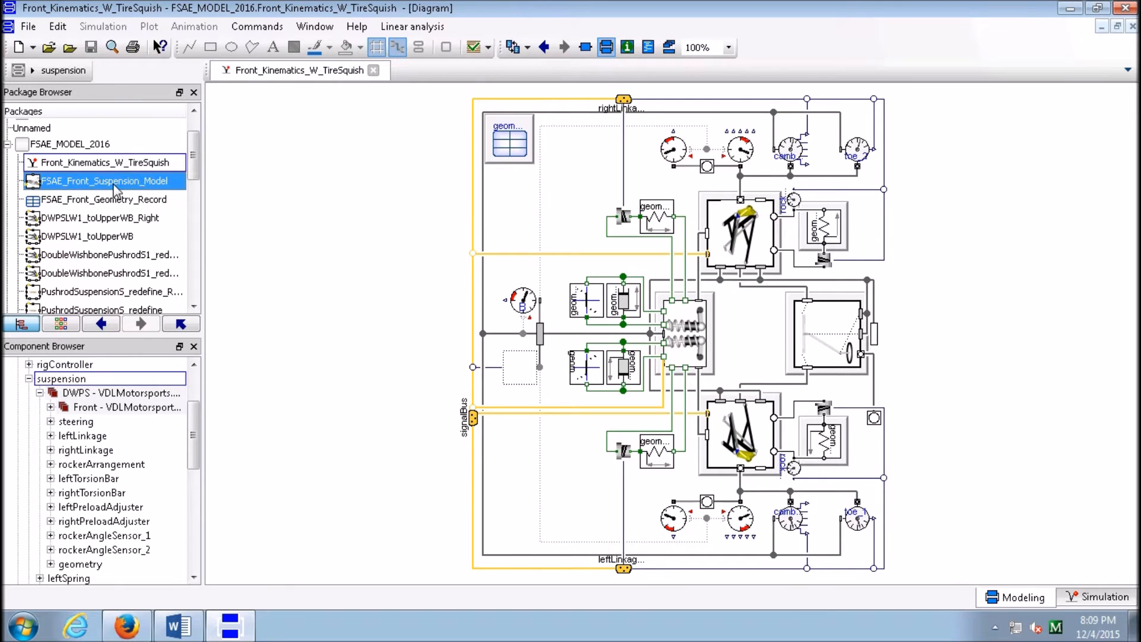
right_click(113, 184)
click(167, 216)
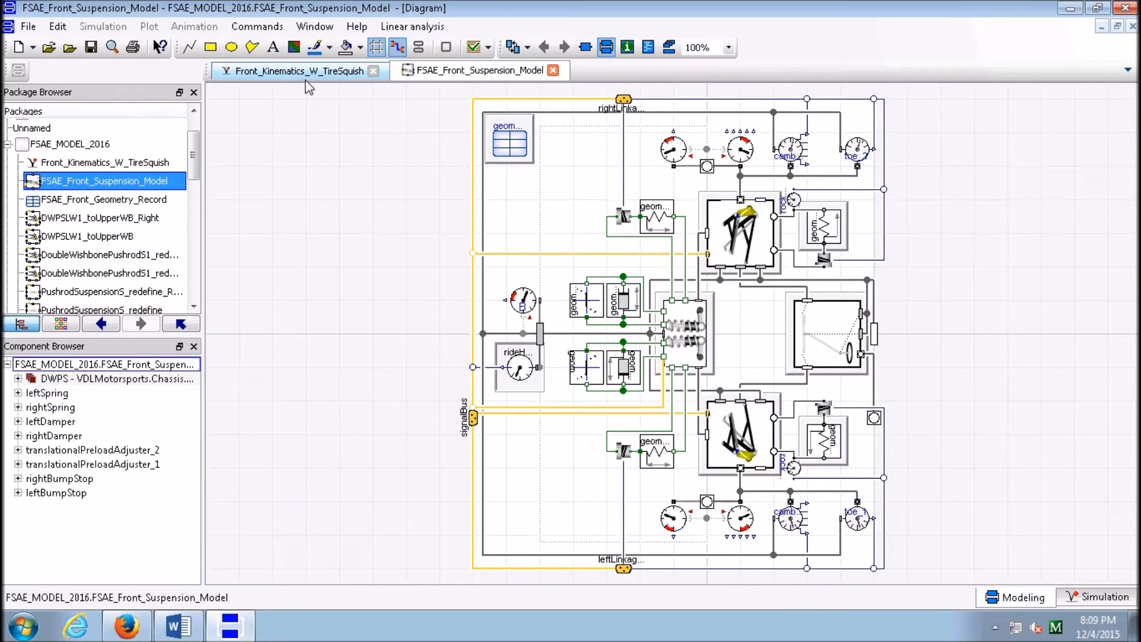
right_click(743, 227)
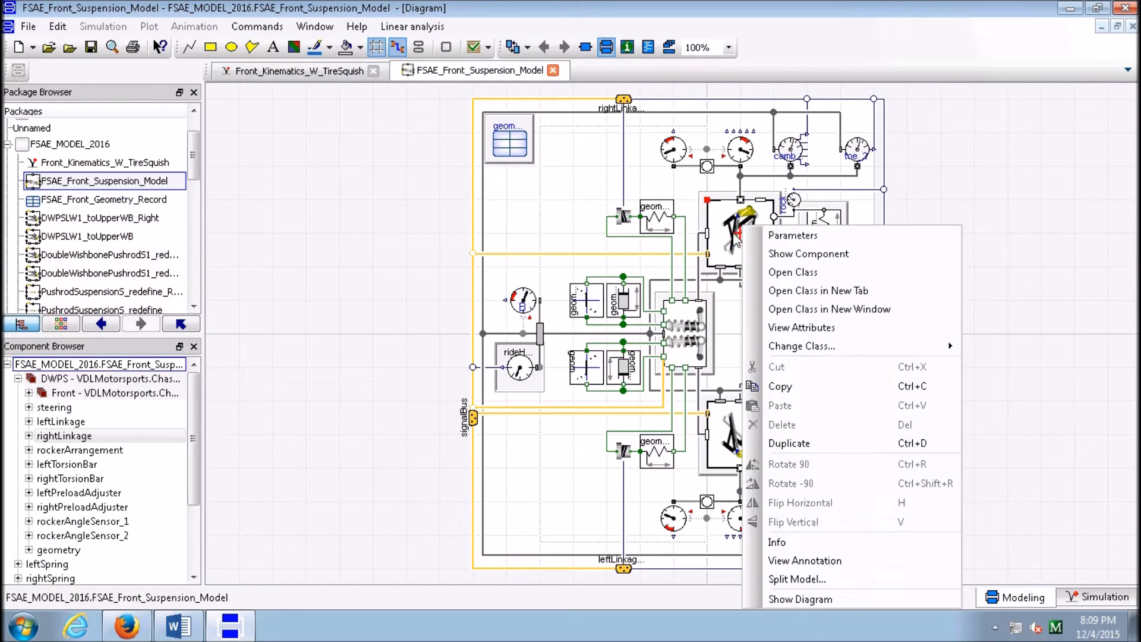
click(450, 277)
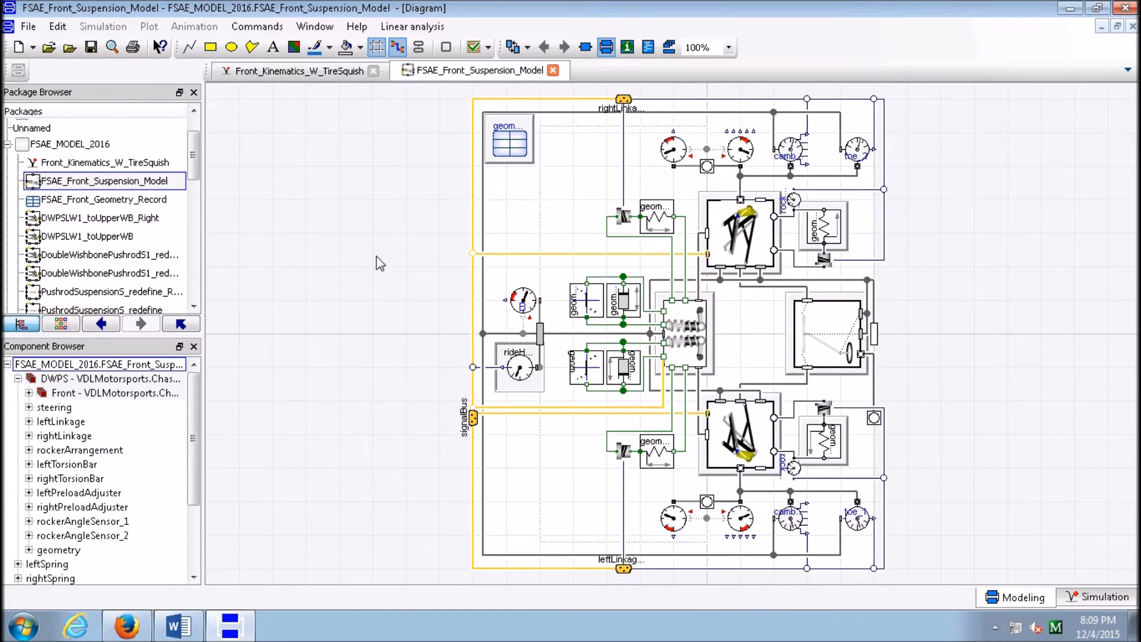
Return to the Front_Kinematics_W_TireSquish model and go back up to its top-level diagram
click(286, 70)
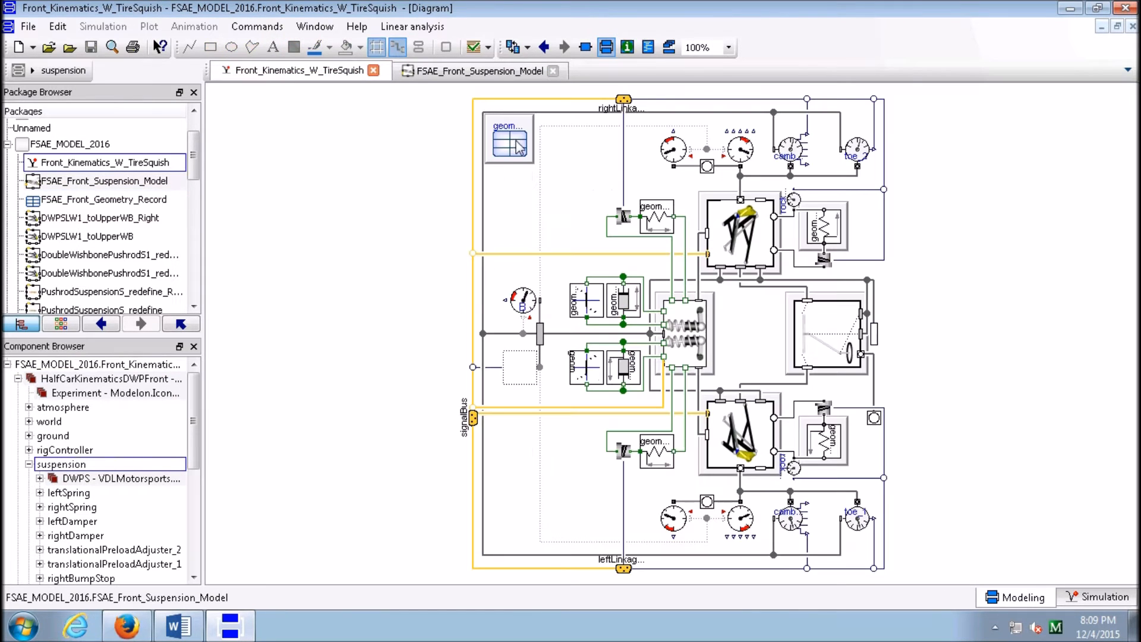
click(542, 48)
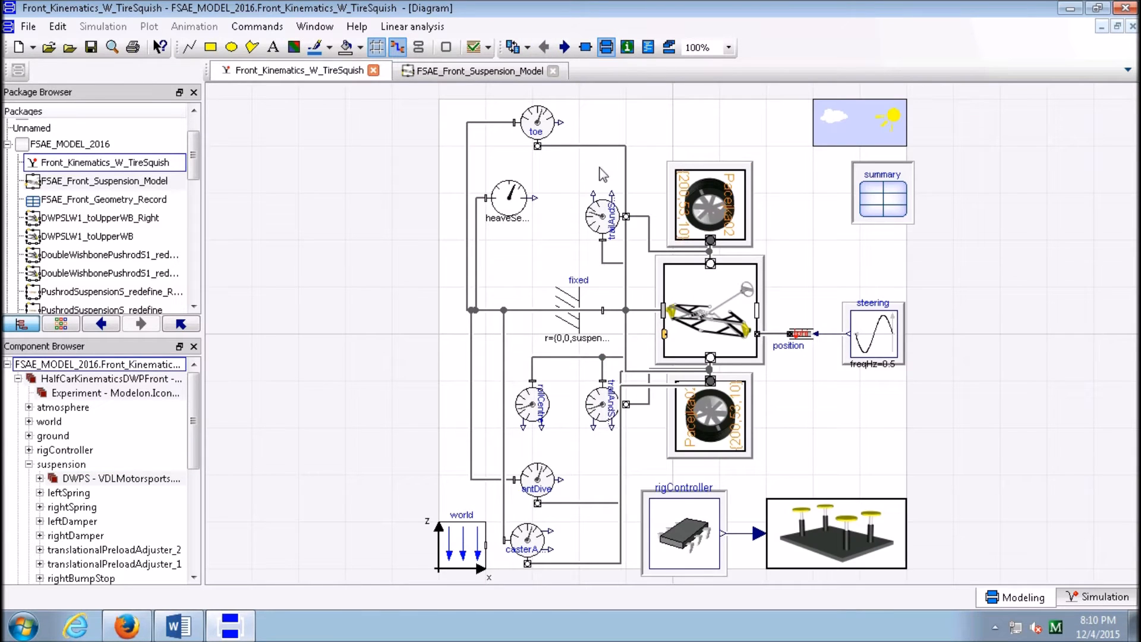
Switch to simulation mode, accept the existing simulation setup and simulate Front_Kinematics_W_TireSquish
click(1099, 597)
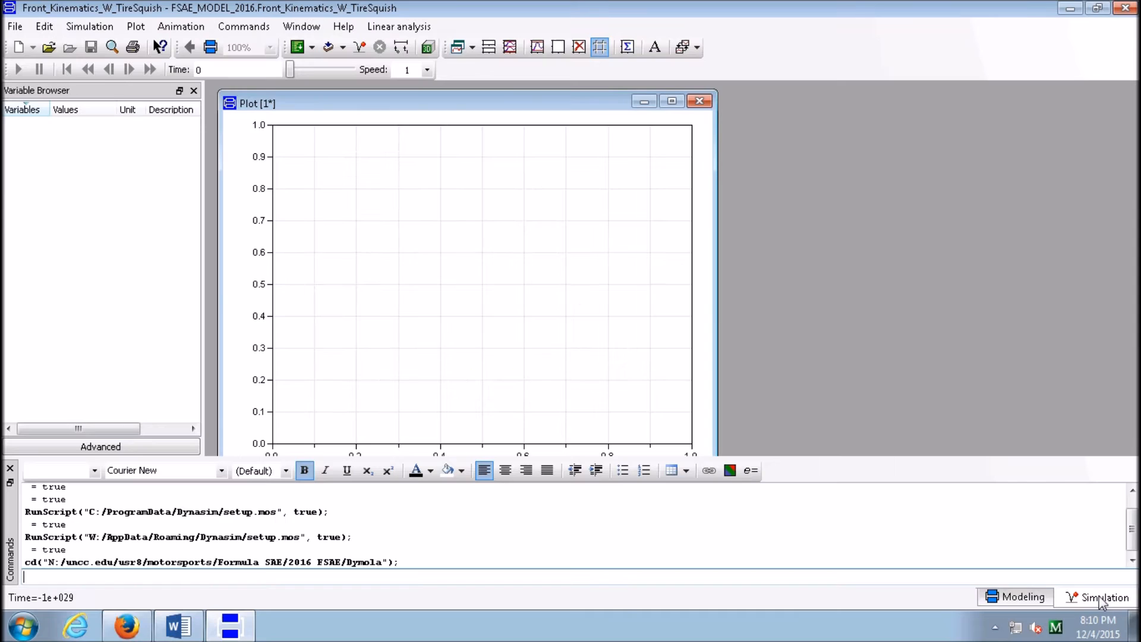
click(75, 25)
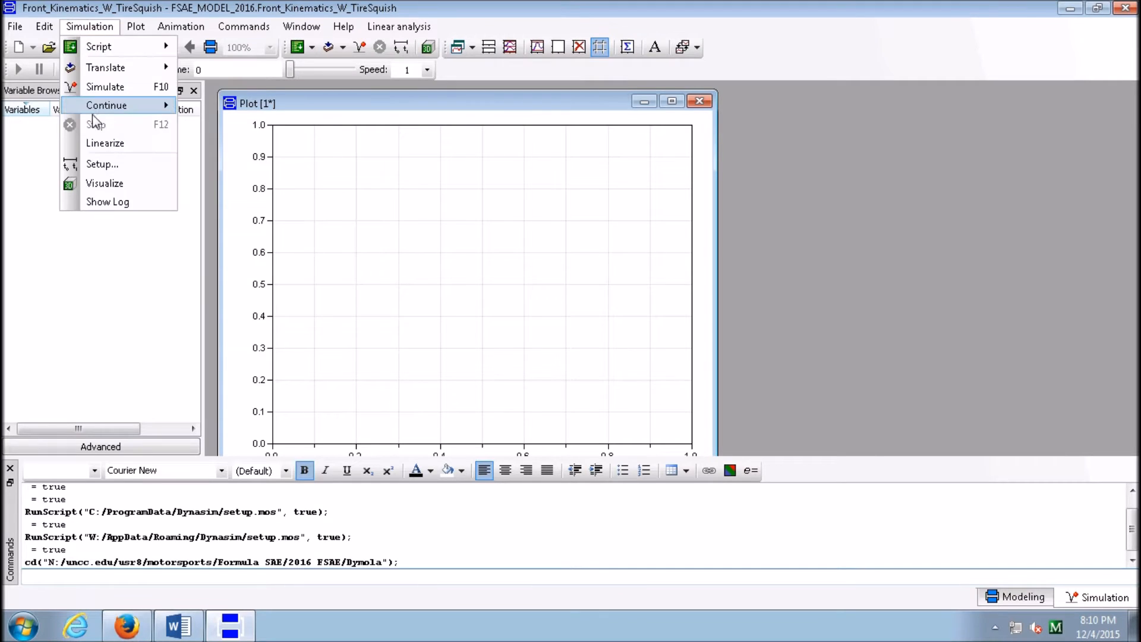
click(104, 163)
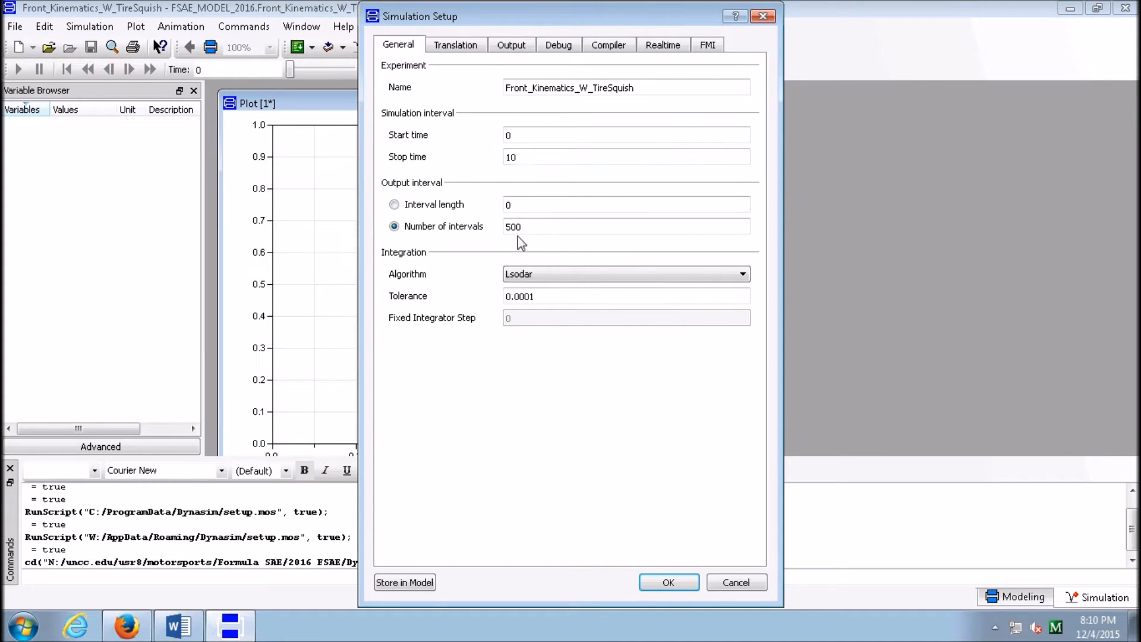
click(669, 581)
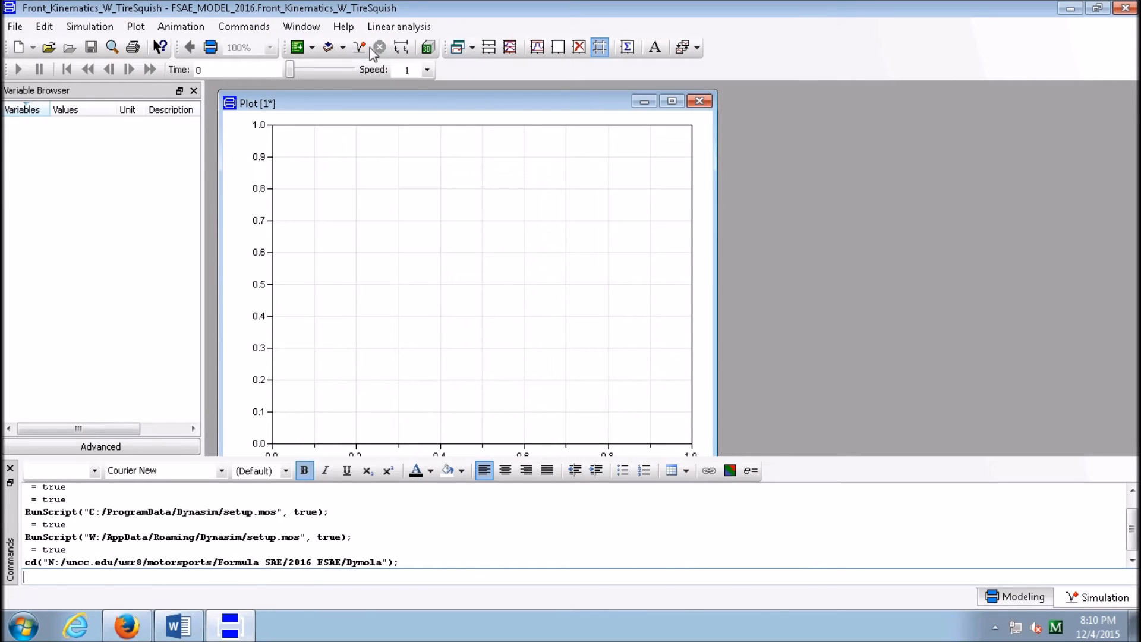
click(366, 48)
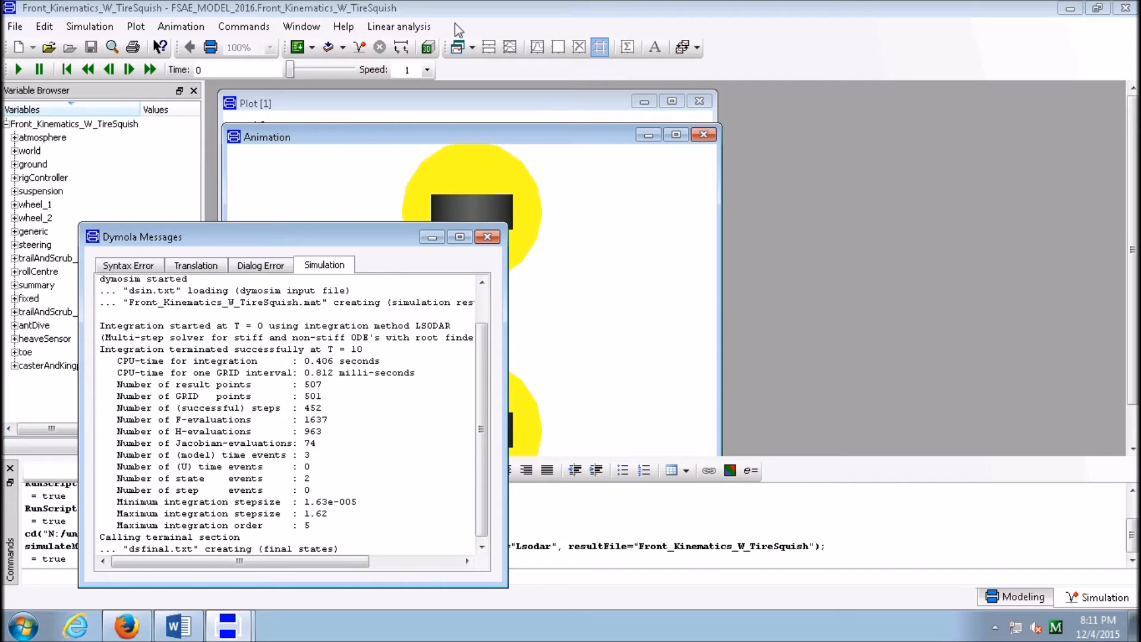
Clear the simulation messages away, maximize the animation and play it from an angled view of the front suspension
drag(262, 239, 1137, 239)
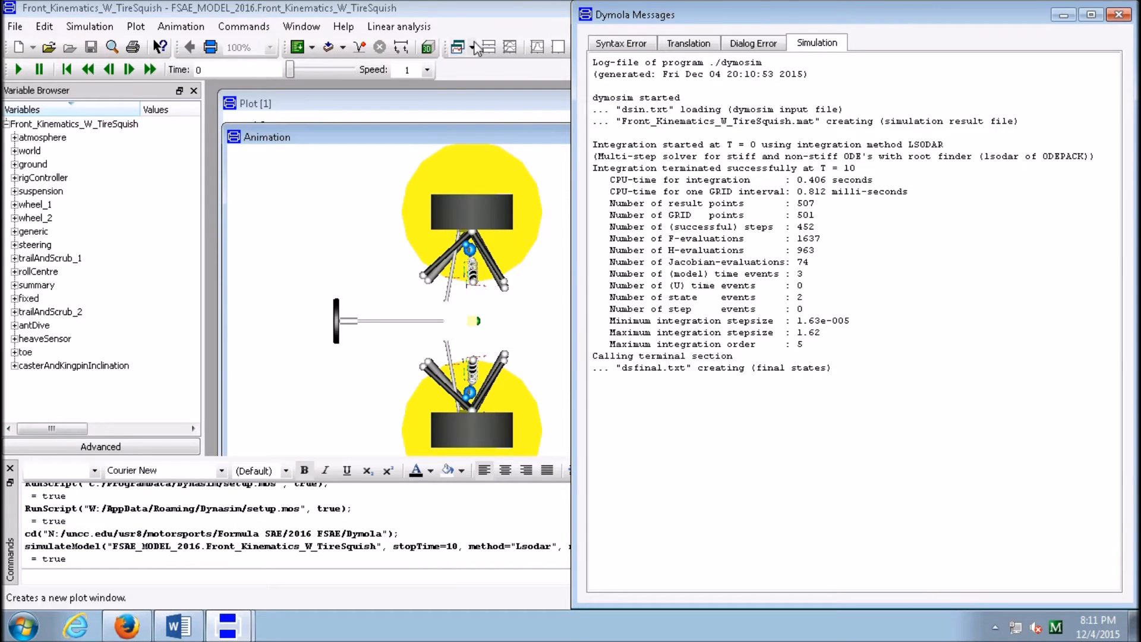
click(1064, 14)
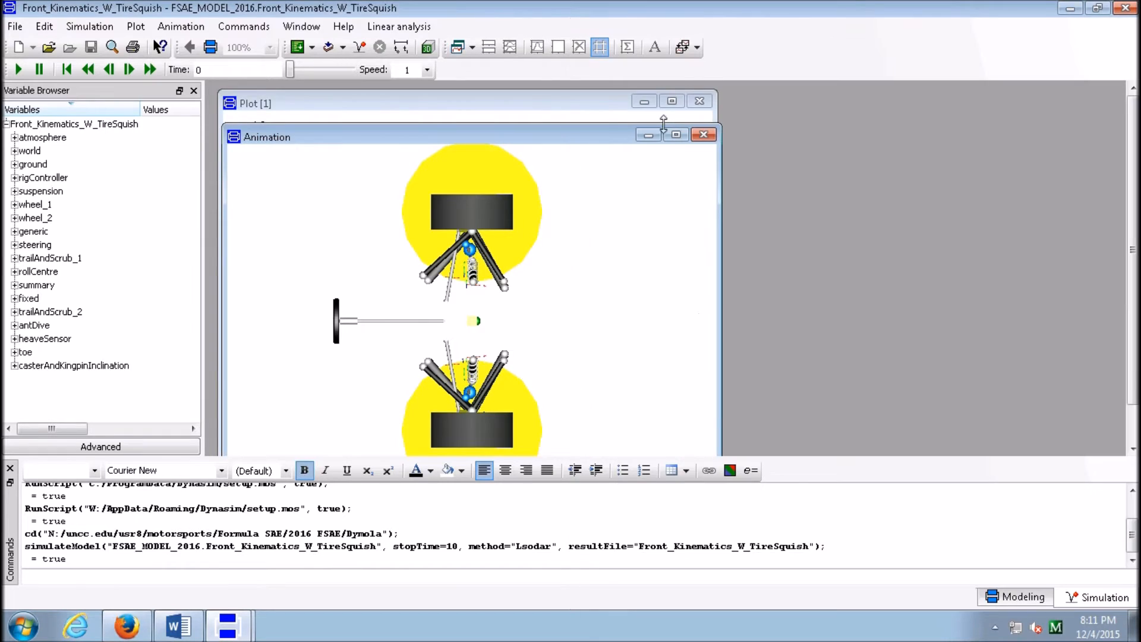
click(676, 136)
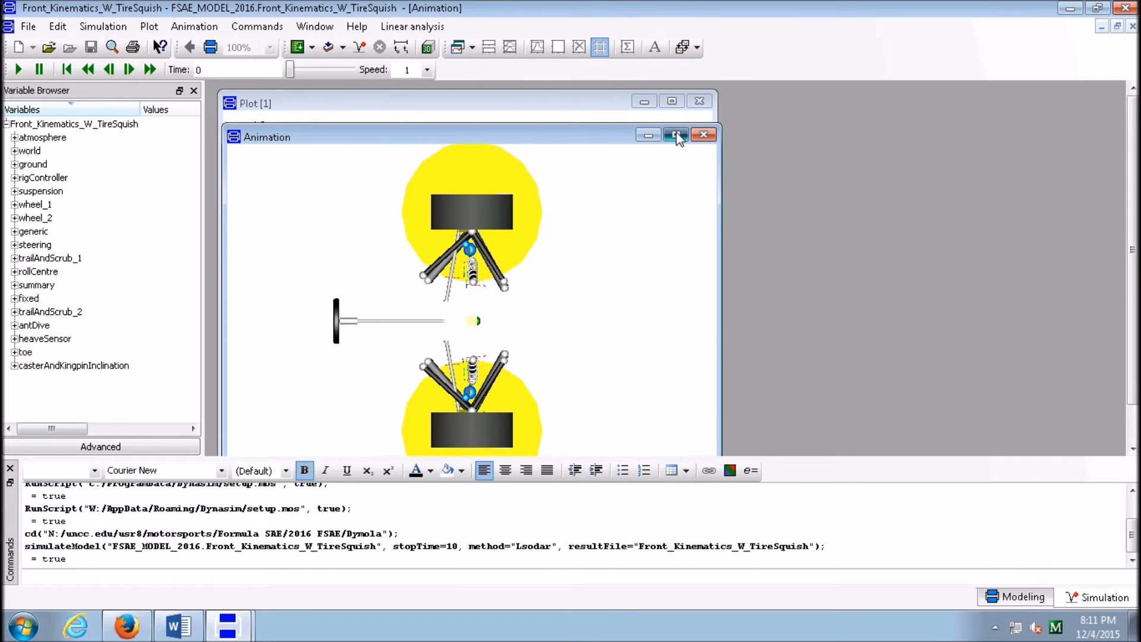
drag(759, 409, 464, 186)
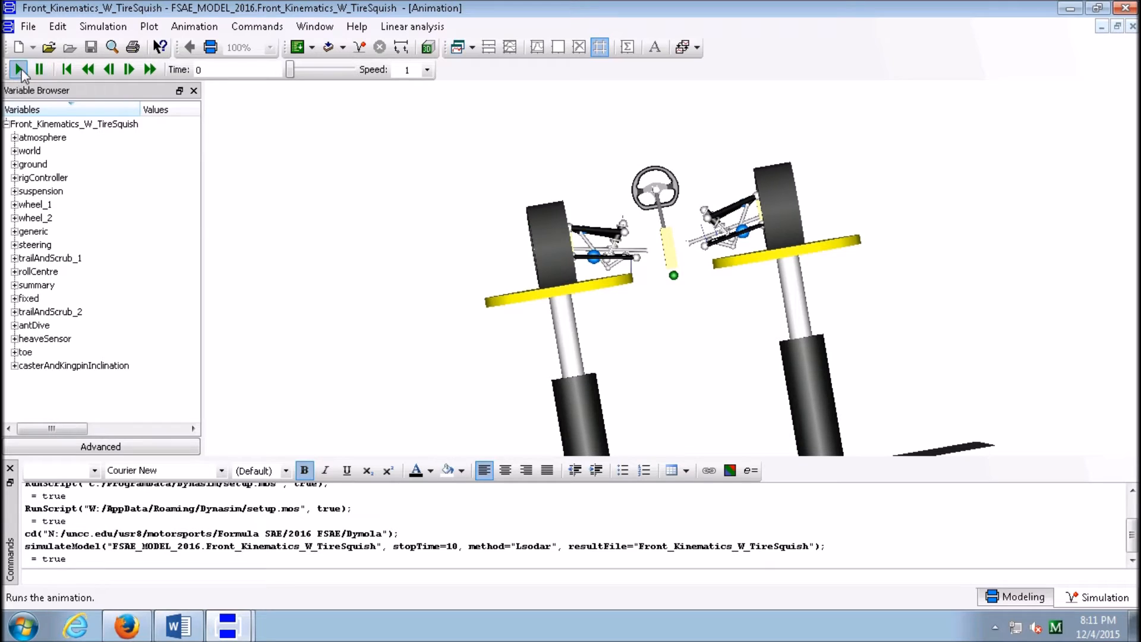
click(19, 70)
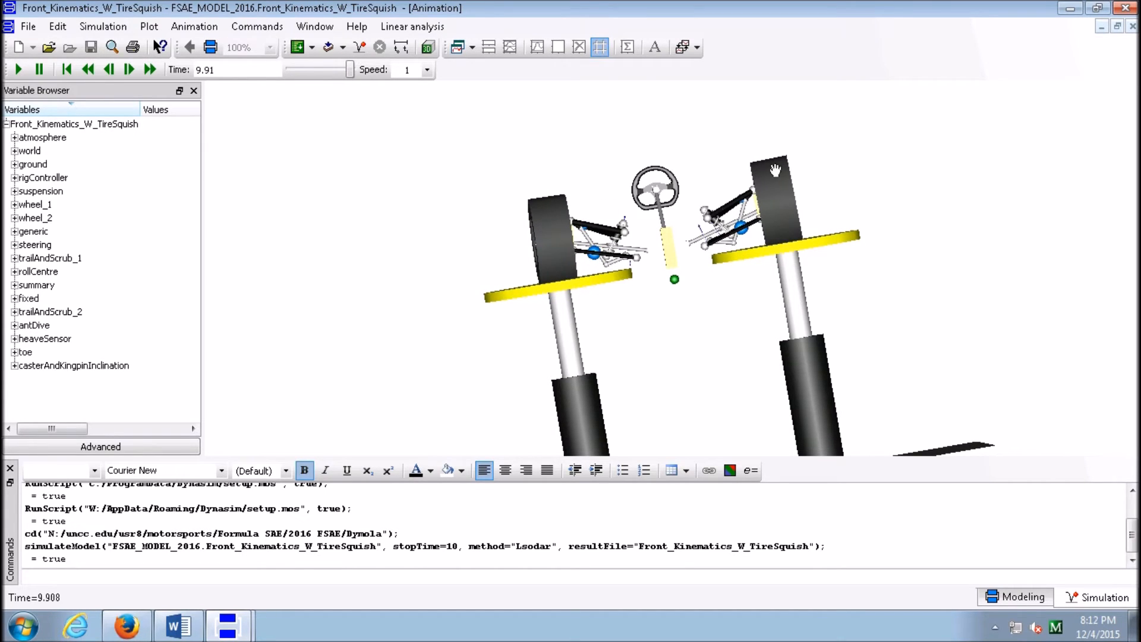
Return to the model diagram and review the steering sine source's amplitude, frequency and start time parameters
click(1017, 597)
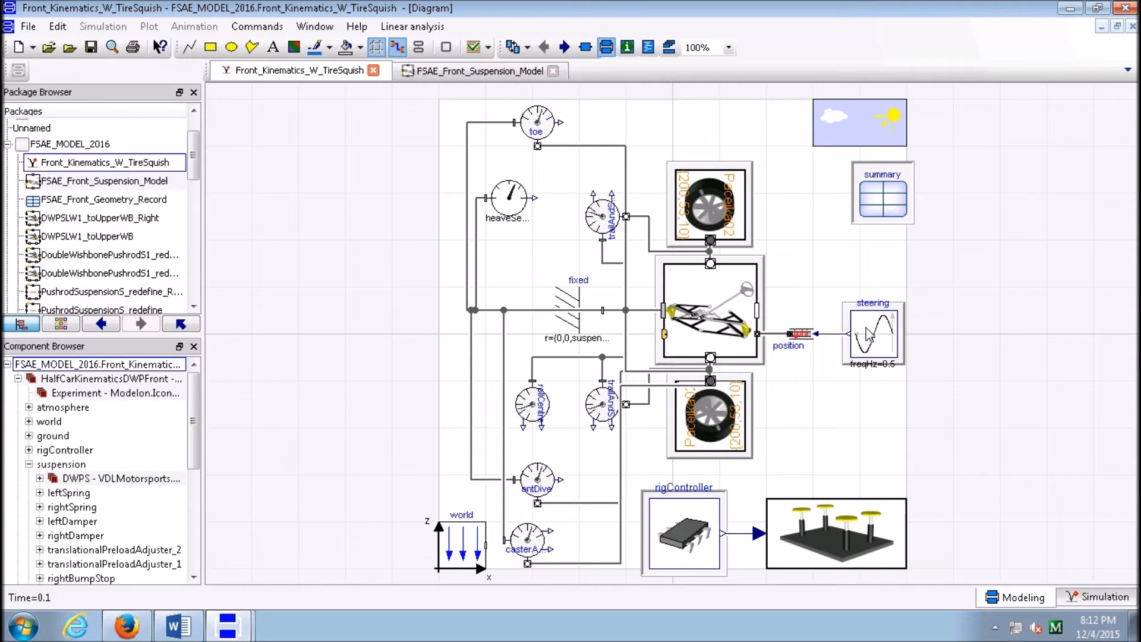
right_click(856, 343)
click(894, 9)
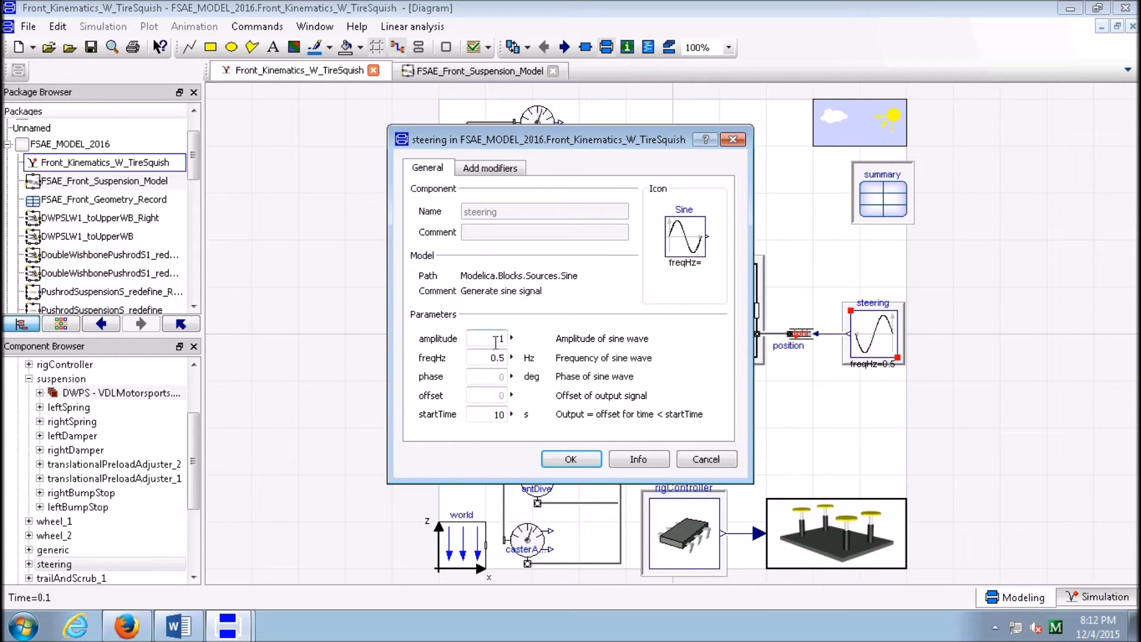
double_click(500, 414)
click(571, 459)
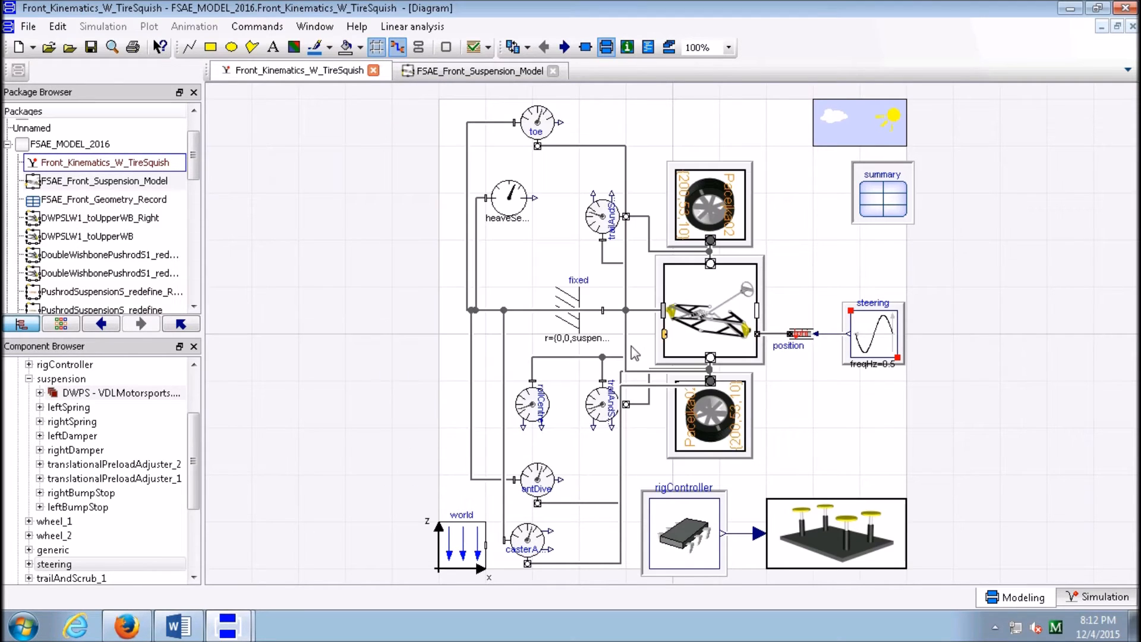
Review the general and geometry parameters of the suspension component in the diagram
right_click(702, 321)
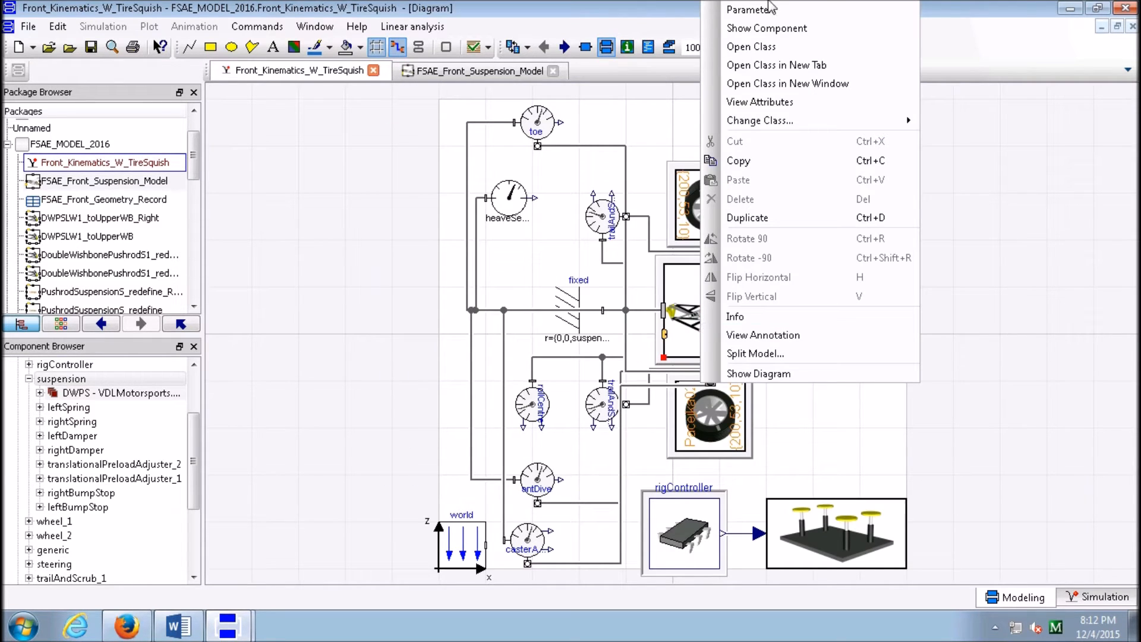
click(750, 13)
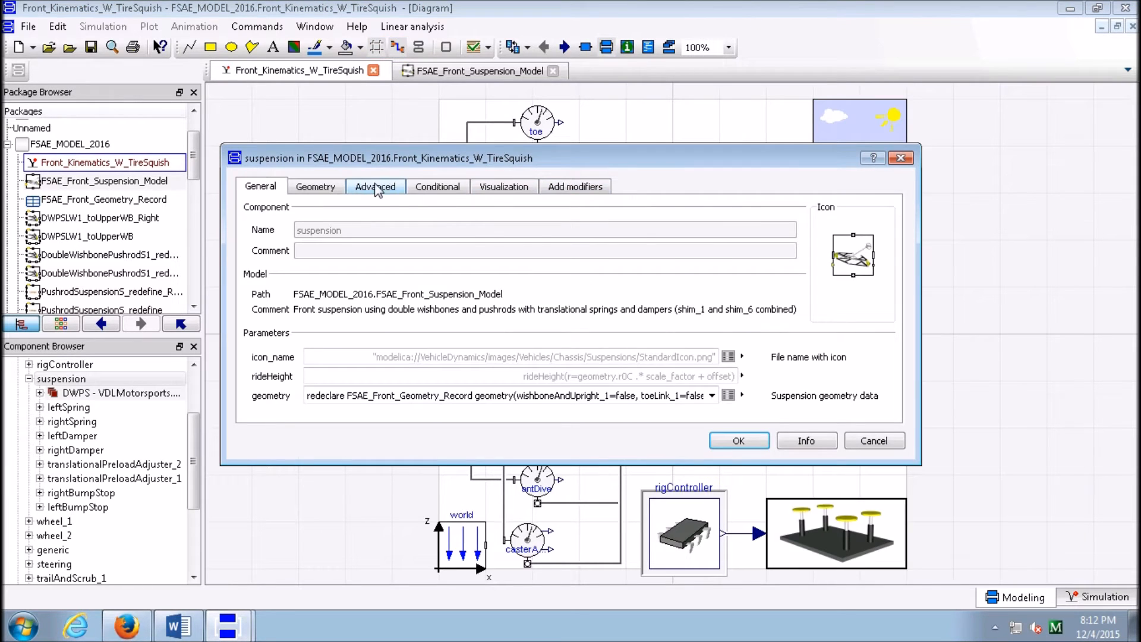
click(315, 187)
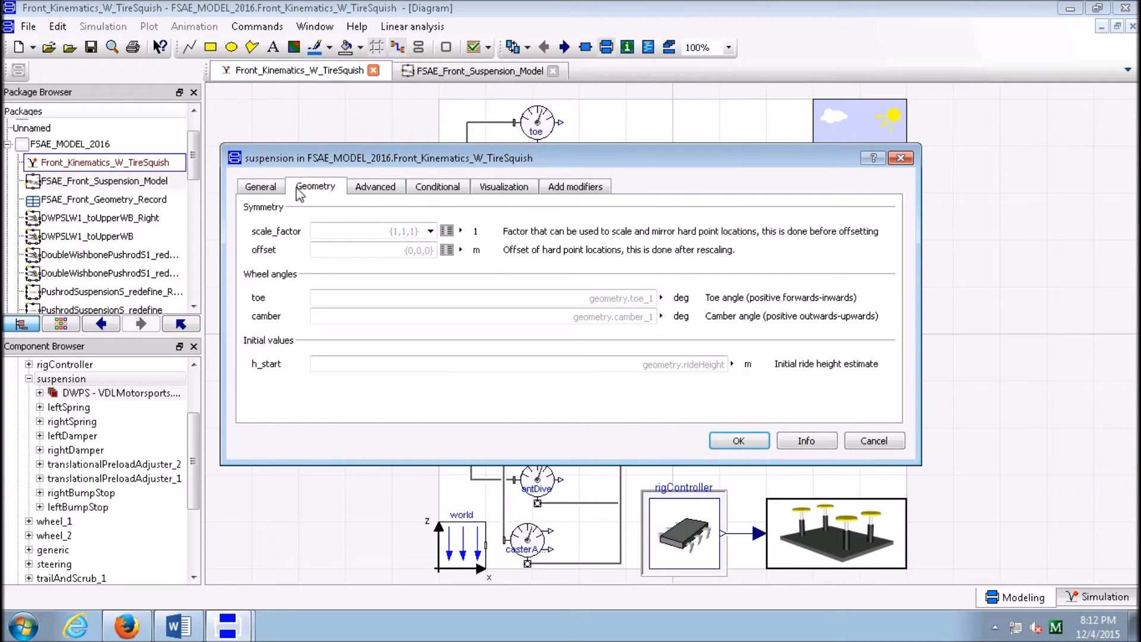
click(274, 188)
click(734, 441)
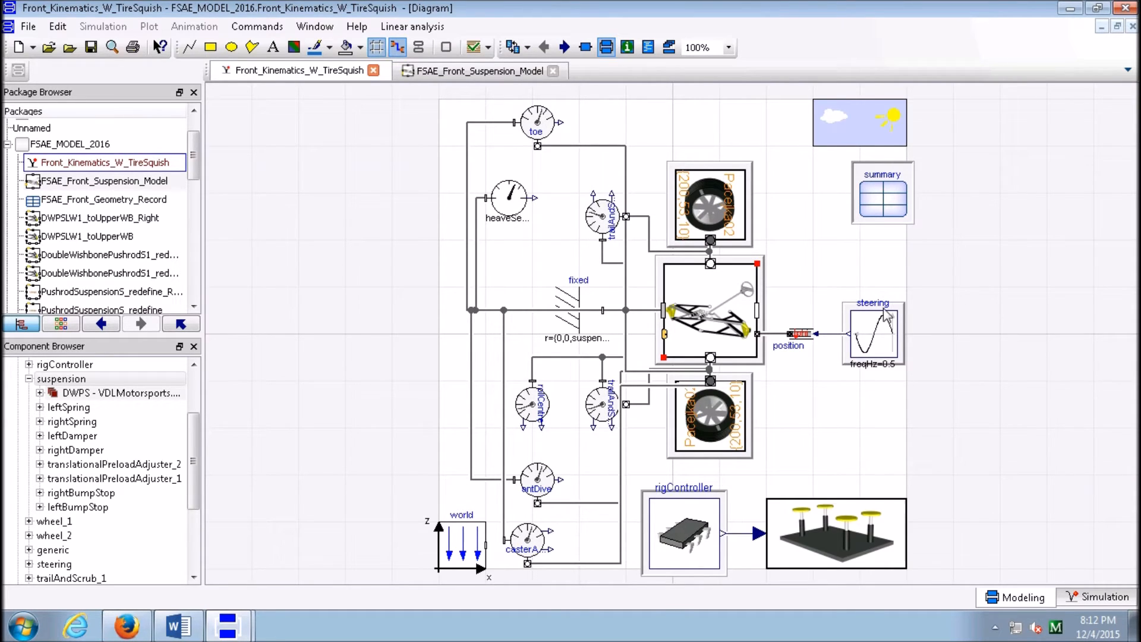
Set the ramp height of the rigController's left wheel signal to 0.1
right_click(665, 505)
click(740, 158)
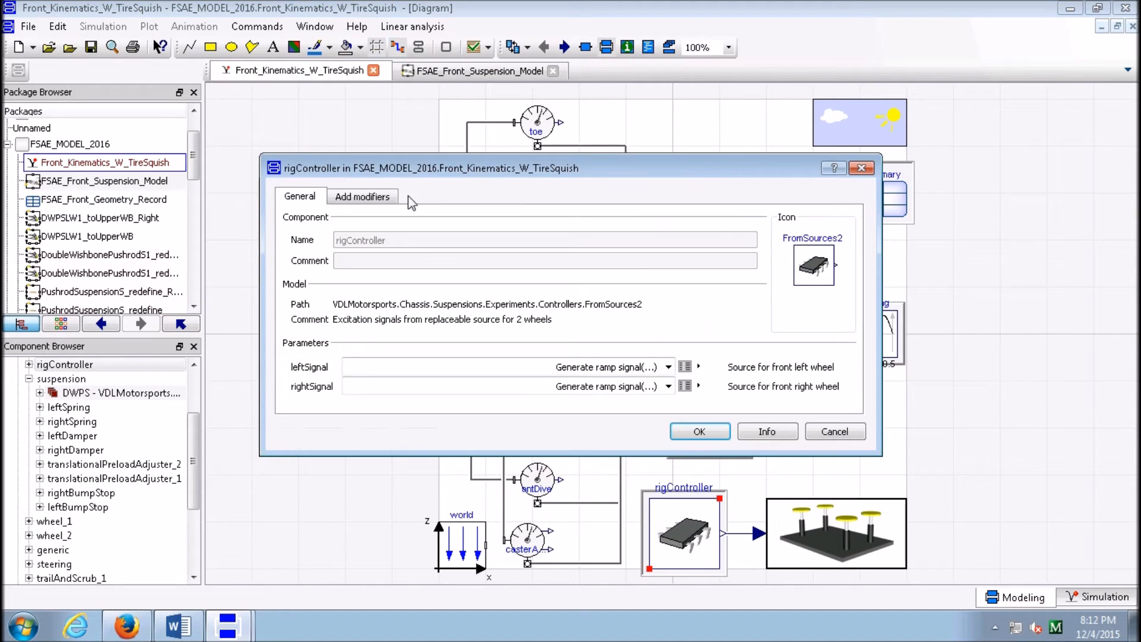
click(684, 367)
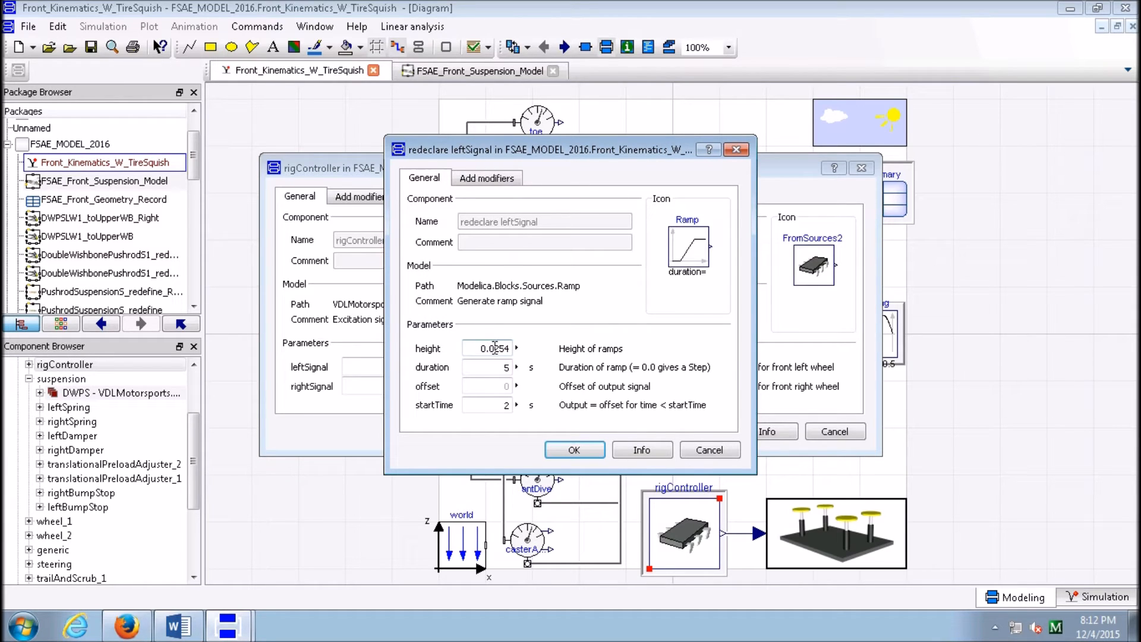
drag(497, 348, 511, 349)
double_click(485, 347)
click(497, 346)
key(BackSpace)
key(BackSpace)
text(1)
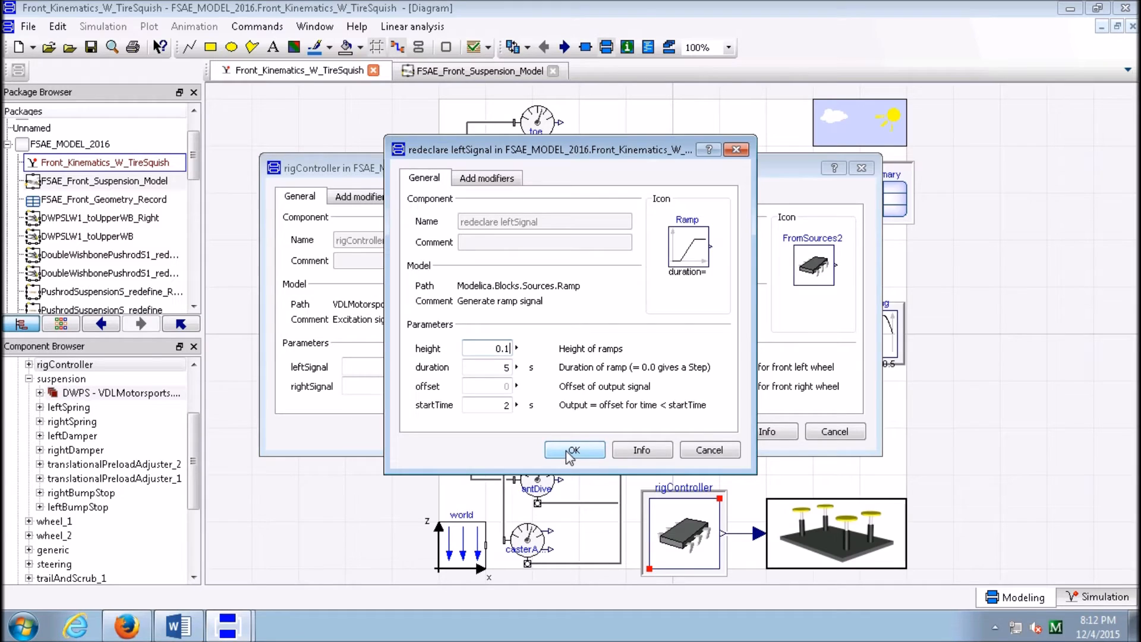
click(571, 451)
Set the ramp height of the rigController's right wheel signal to 0.1 and accept the controller parameters
click(685, 386)
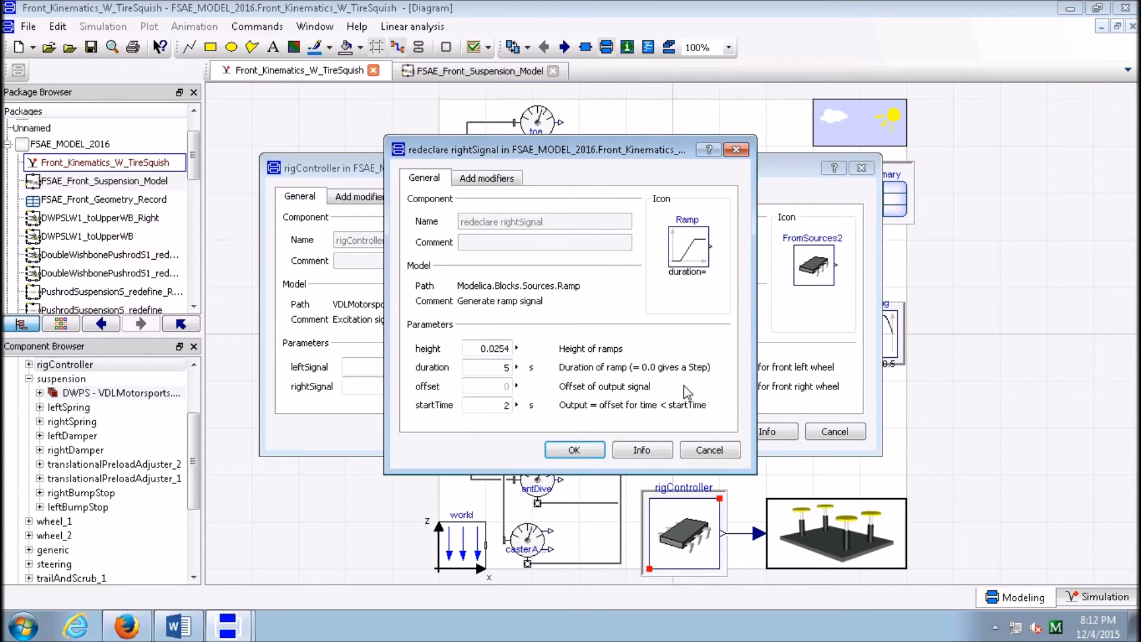
drag(491, 349, 511, 352)
text(1)
click(553, 450)
click(691, 431)
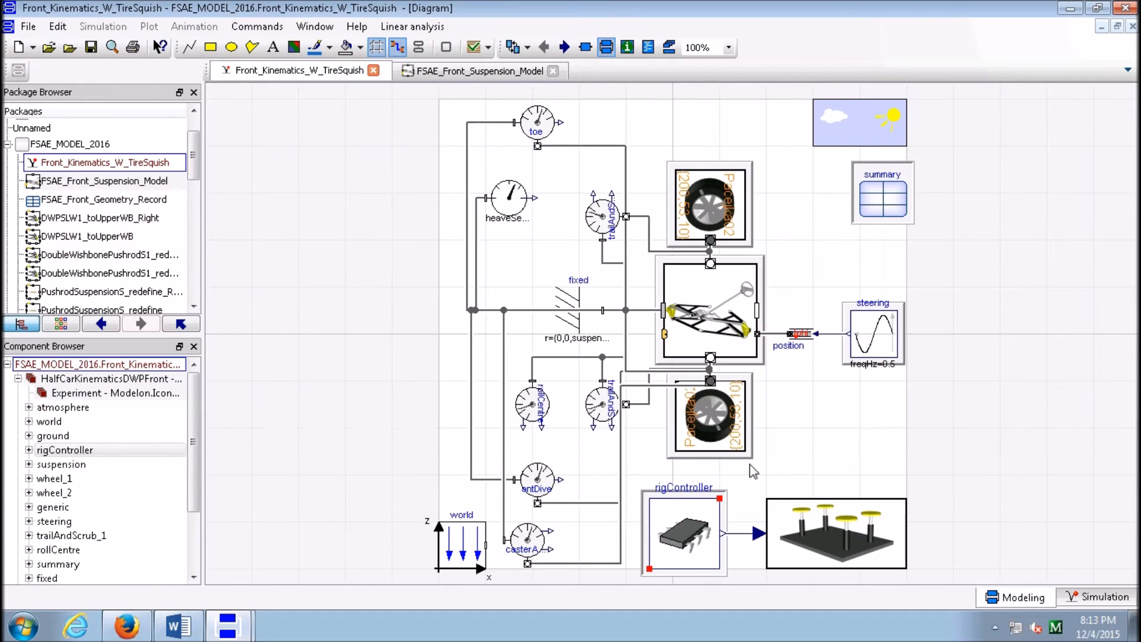
Simulate the front kinematics model again with the changed ramp heights
click(1096, 599)
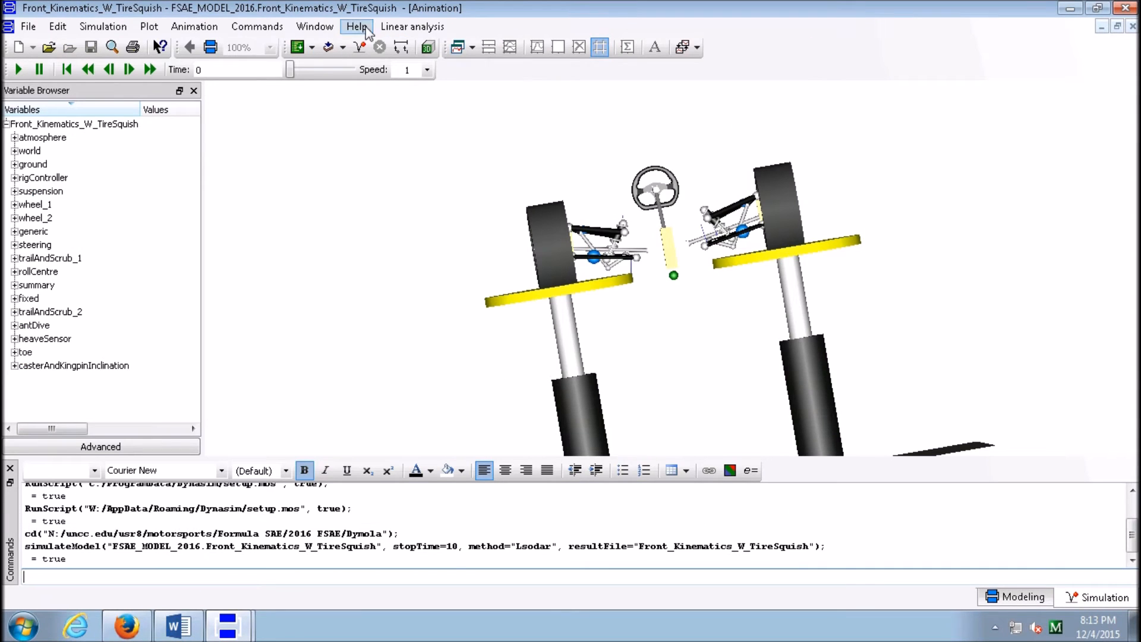
click(357, 46)
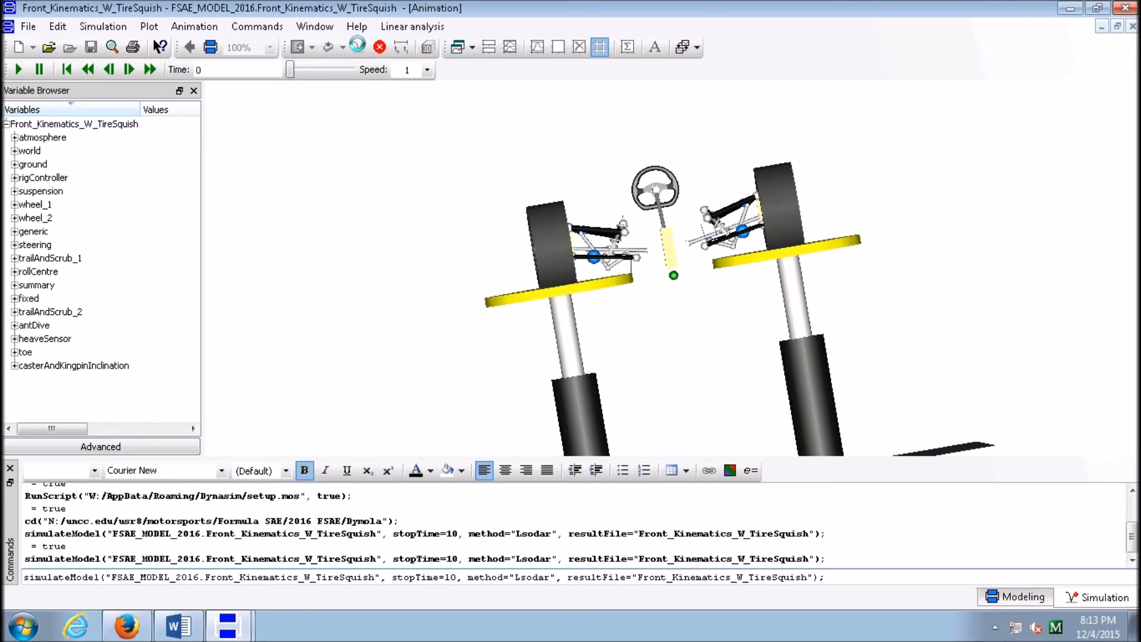
key(Return)
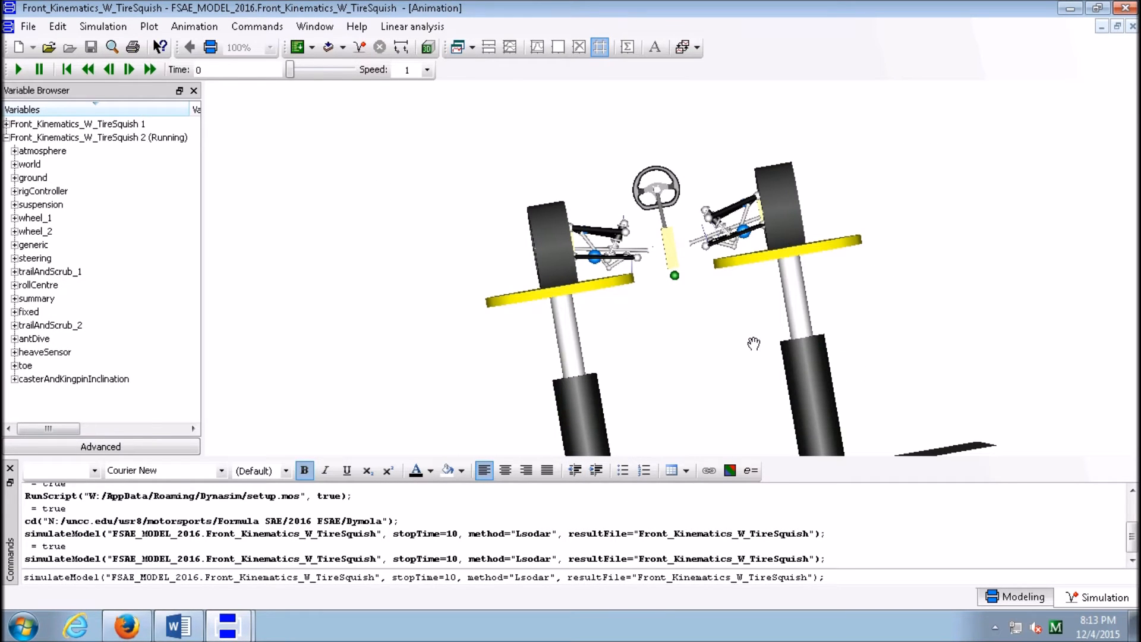
Open the 3D View Control for the animation and move it clear of the suspension model
drag(746, 311, 810, 293)
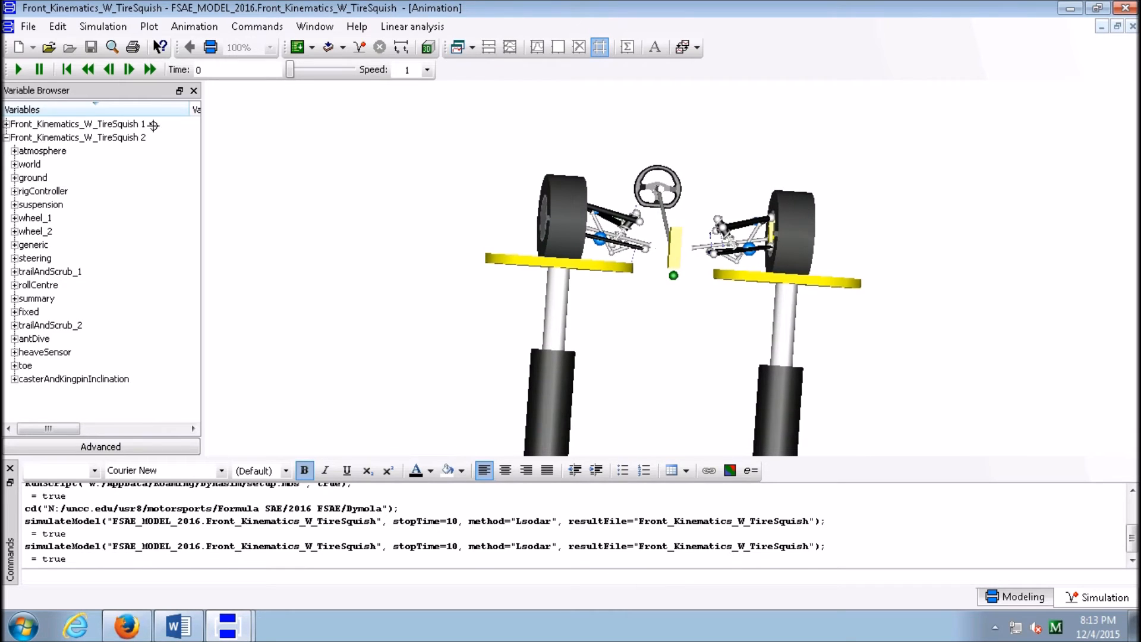
click(119, 28)
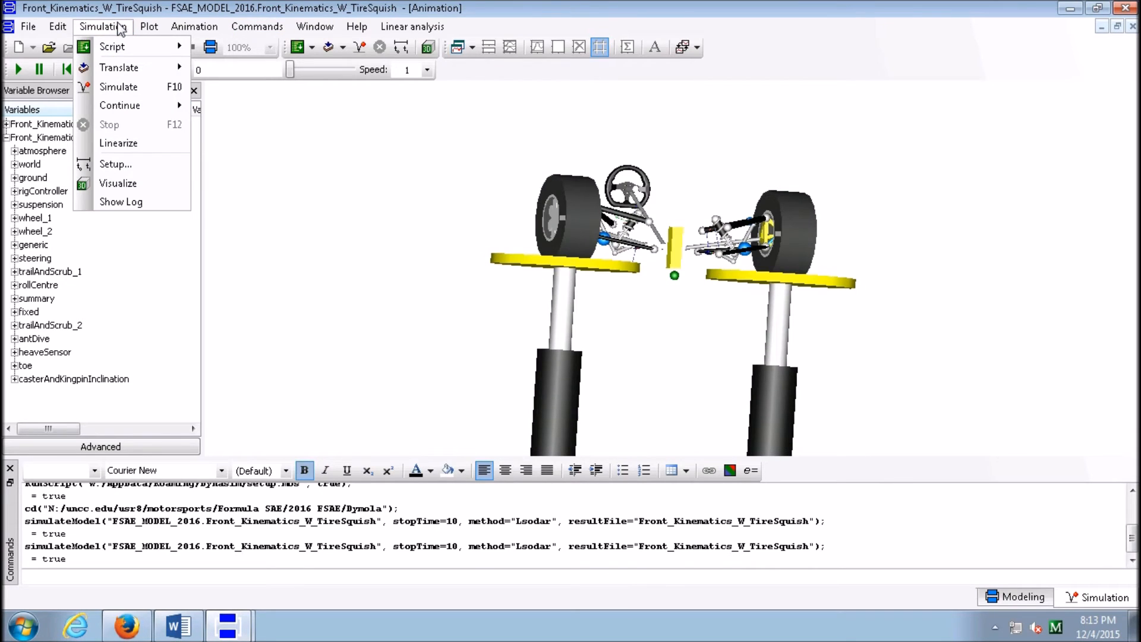
click(220, 291)
click(149, 27)
click(237, 260)
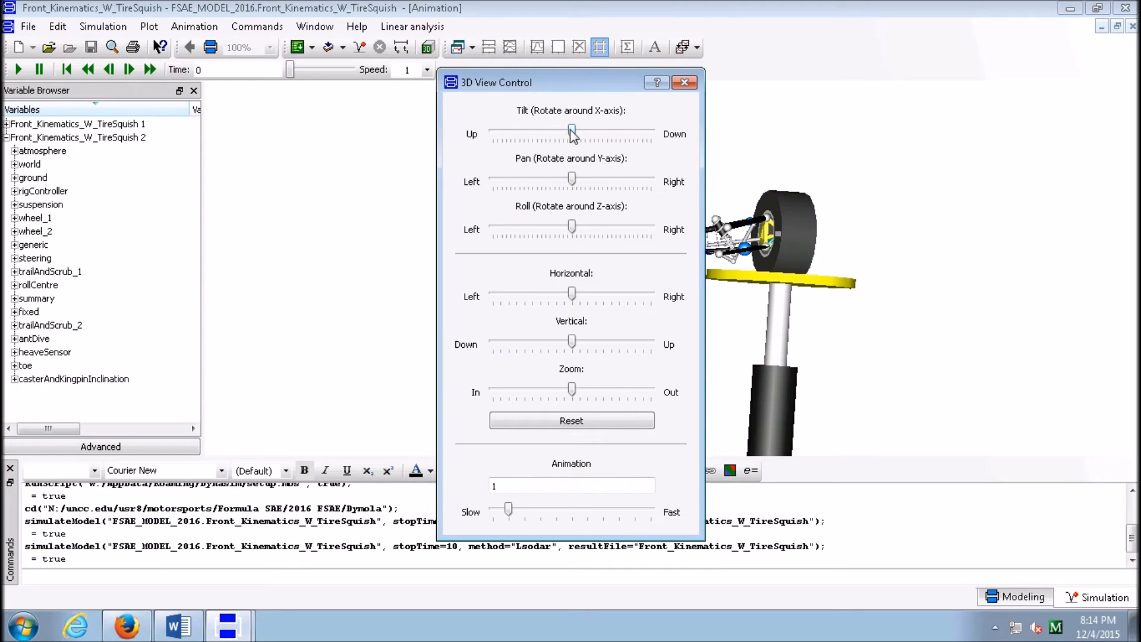
drag(571, 130, 570, 130)
drag(555, 84, 374, 85)
Pan the animation view left around the Y-axis until the steering wheel faces the viewer squarely
drag(391, 132, 390, 145)
drag(396, 185, 392, 186)
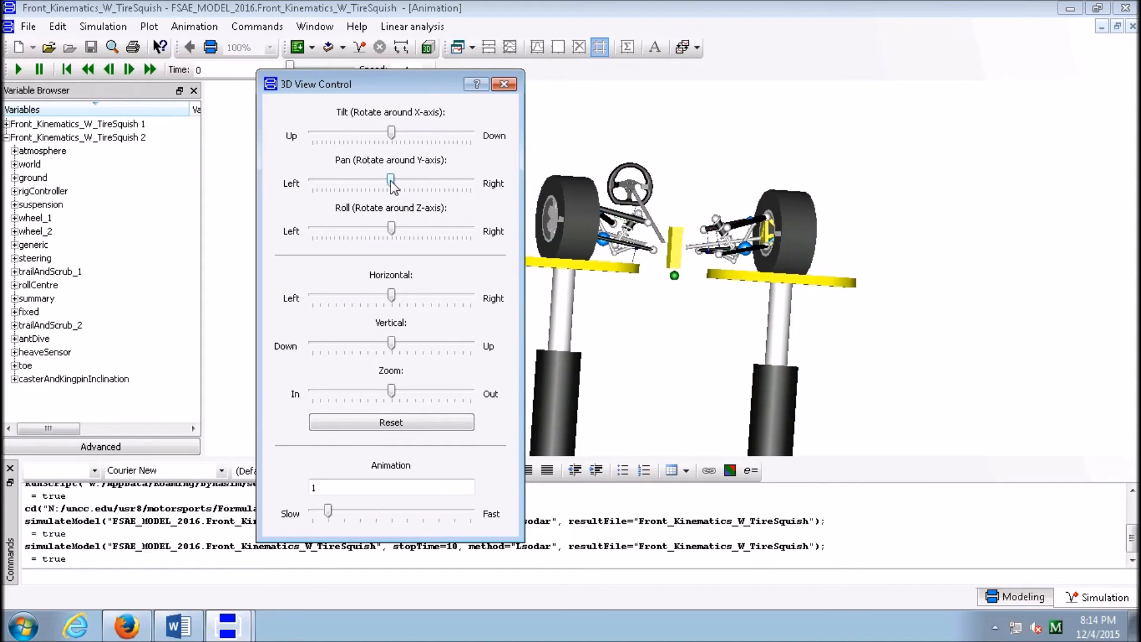
key(Left)
key(Left)
key(Left)
key(Left)
key(Left)
key(Left)
key(Left)
key(Left)
key(Left)
key(Left)
key(Left)
key(Left)
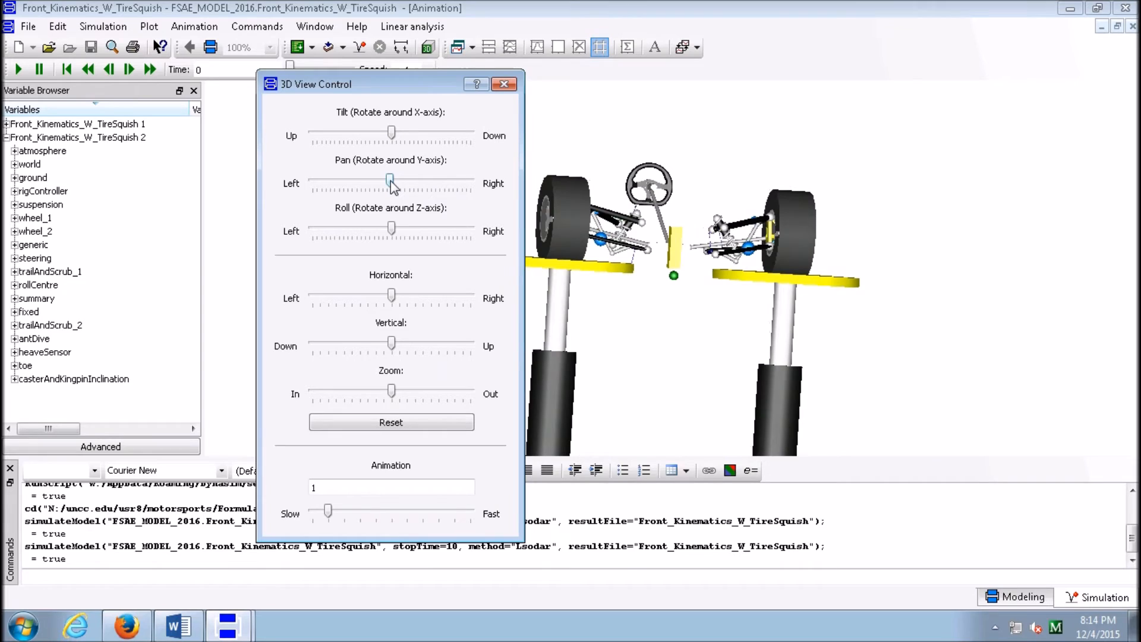
key(Left)
key(Left)
key(Left)
key(Left)
key(Left)
key(Left)
key(Left)
key(Left)
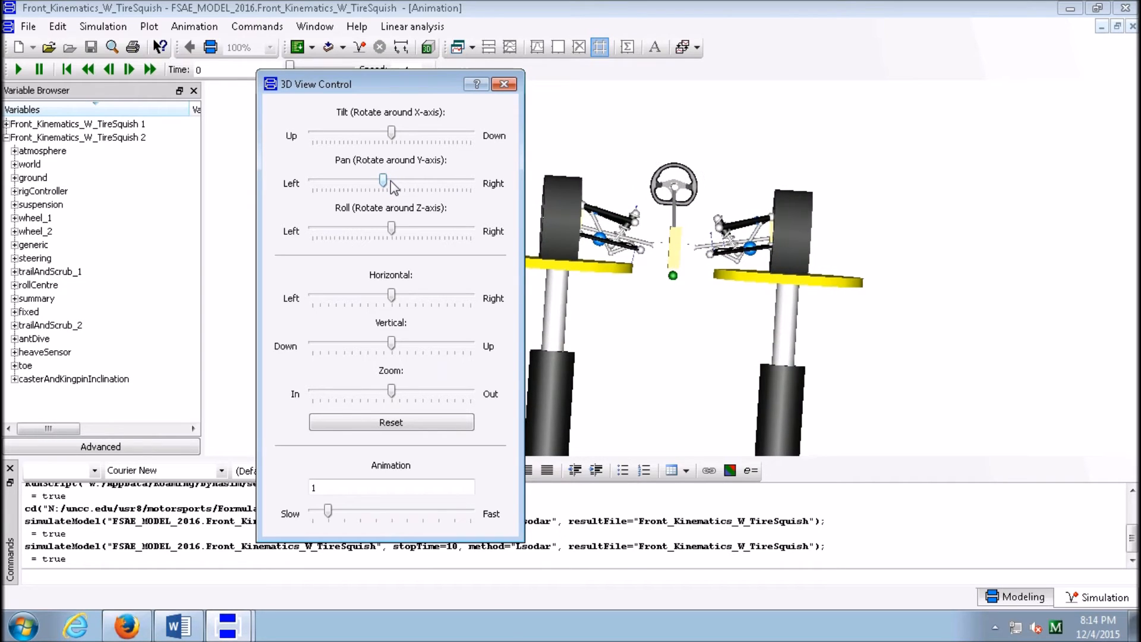
Level the animation view by rolling it slightly right around the Z-axis and fine-tuning the tilt around the X-axis
click(394, 232)
key(Left)
key(Right)
key(Right)
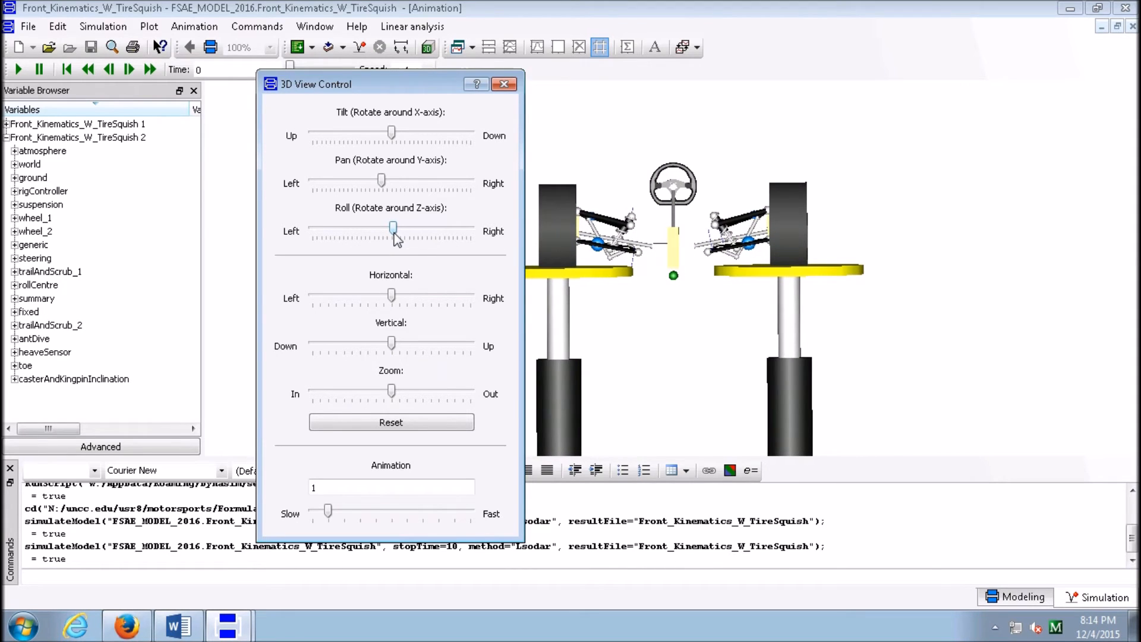
click(392, 133)
key(Left)
key(Right)
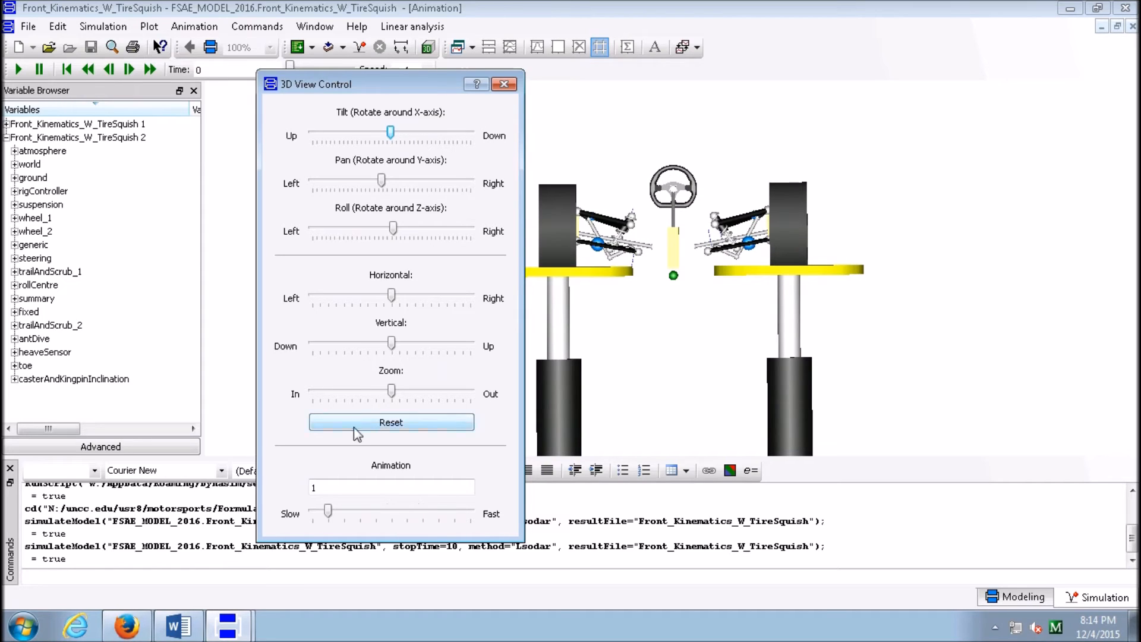
Close the 3D View Control and play the second simulation's animation in the aligned view
click(504, 84)
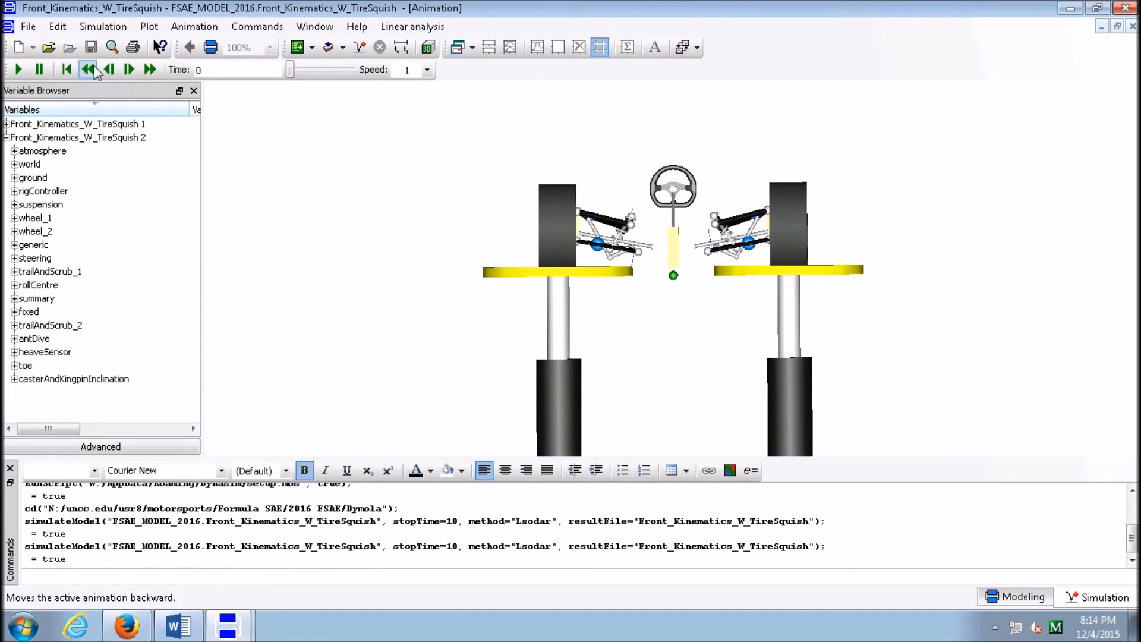
click(19, 70)
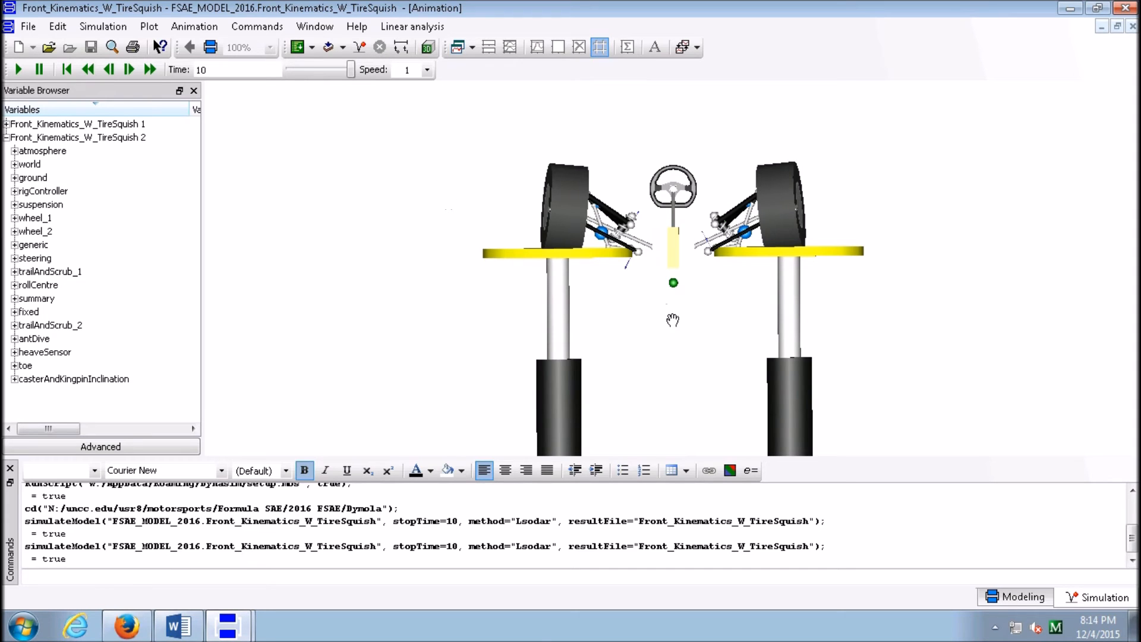
Return to the modeling view and open the Rear_Kinematics_W_Tire_Squish model from the FSAE_MODEL_2016 package
scroll(637, 193, up, 5)
drag(675, 266, 681, 302)
click(1007, 598)
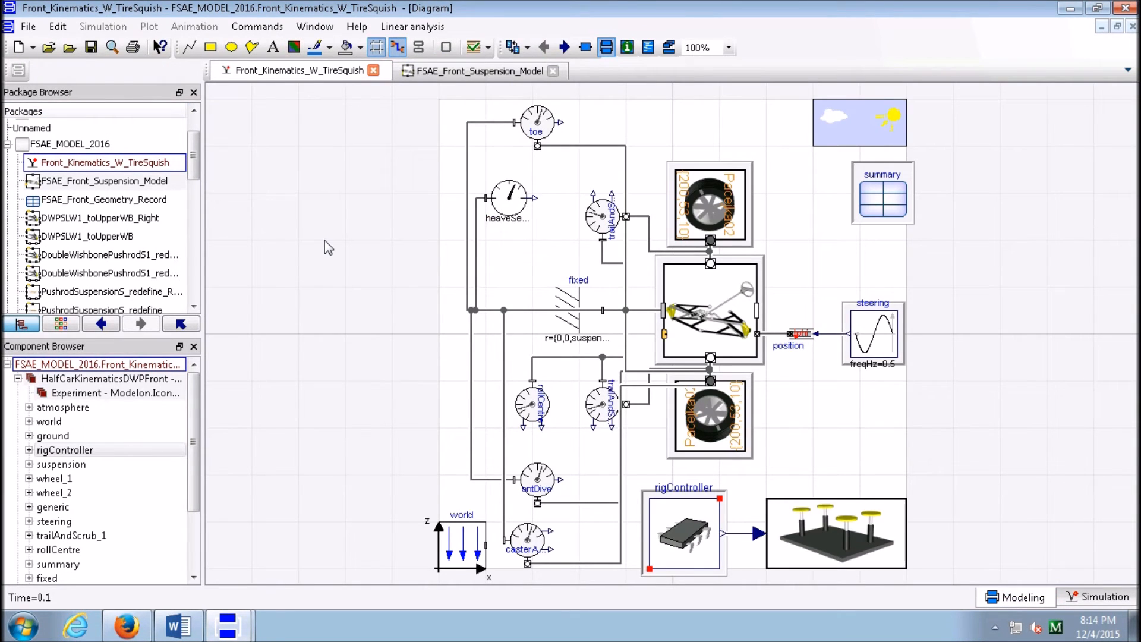
click(127, 180)
scroll(126, 182, down, 1)
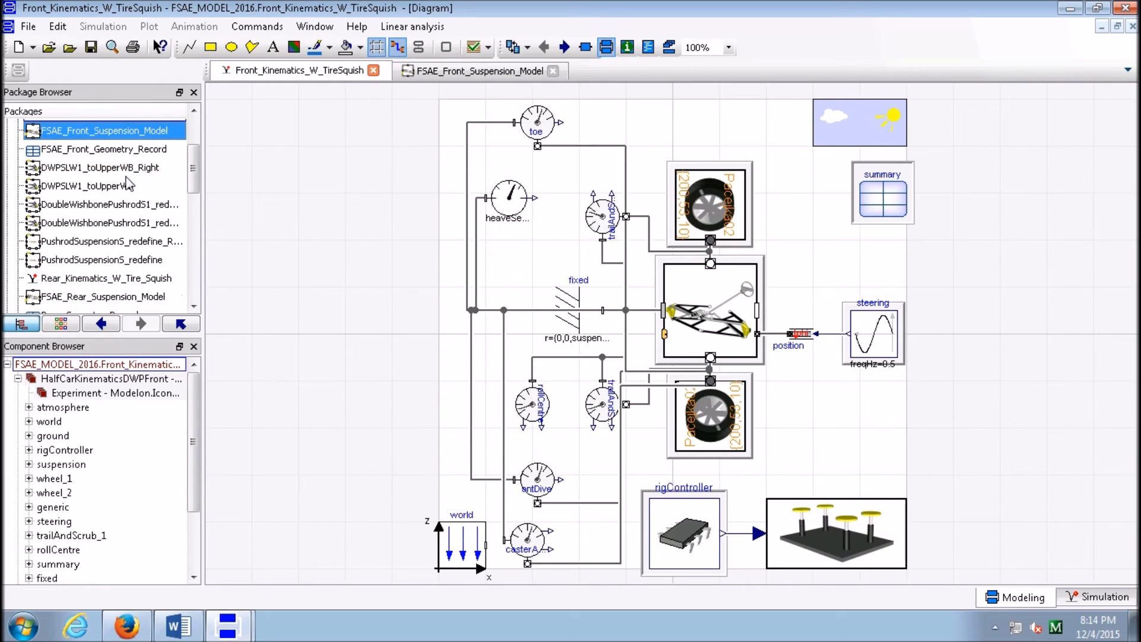
scroll(126, 184, down, 2)
click(78, 183)
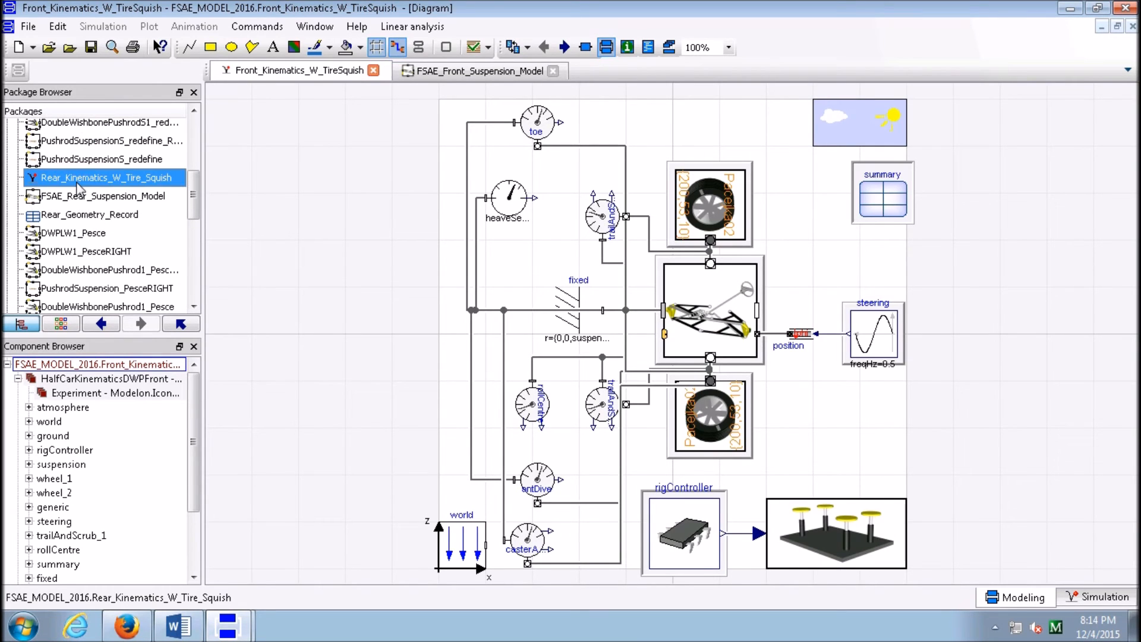
scroll(88, 232, down, 1)
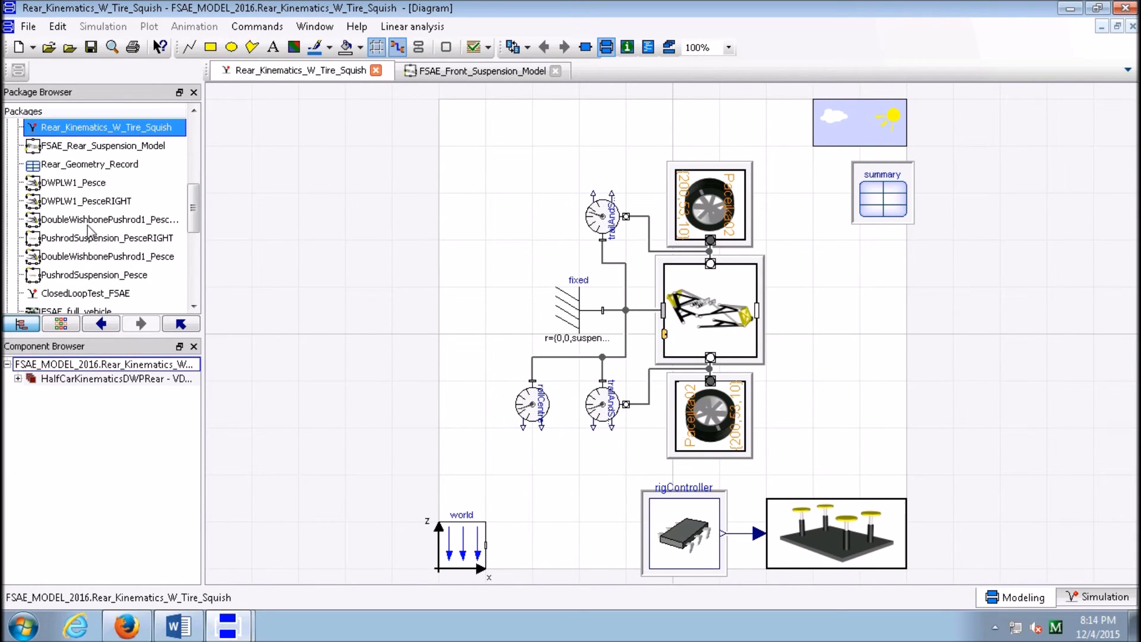
Simulate the Rear_Kinematics_W_Tire_Squish model and minimize the simulation log window
click(1105, 597)
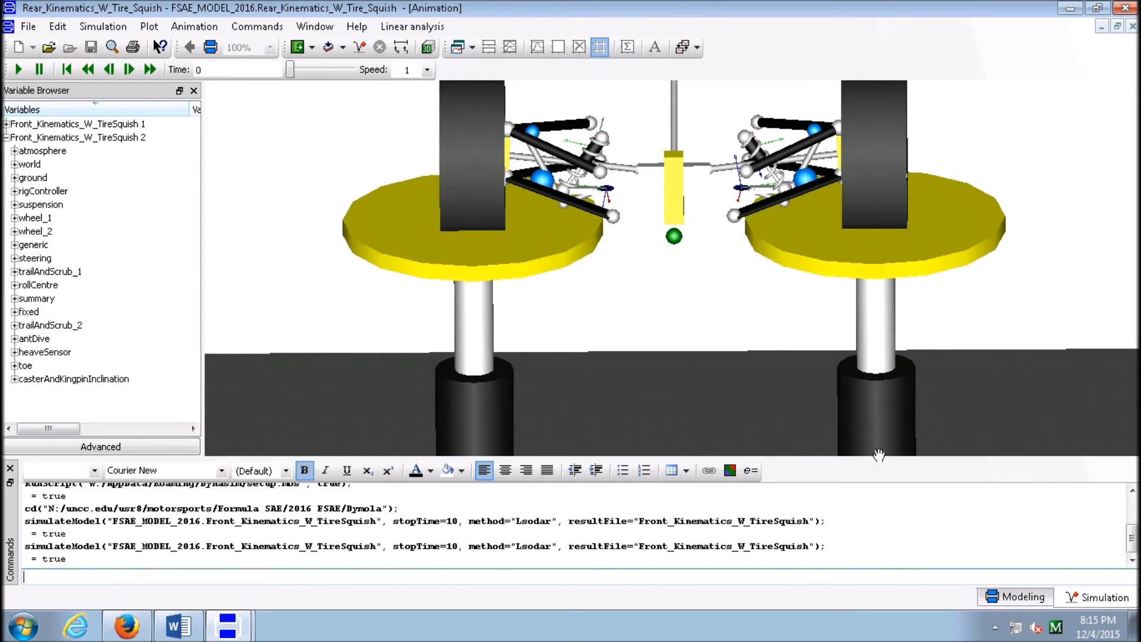
click(359, 46)
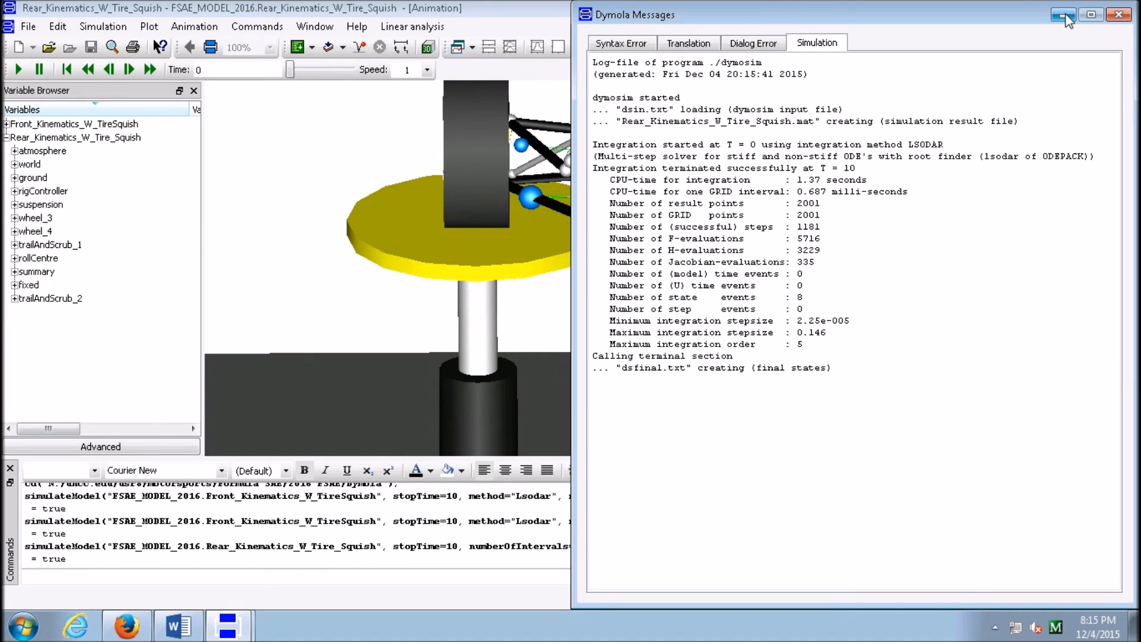
click(1064, 15)
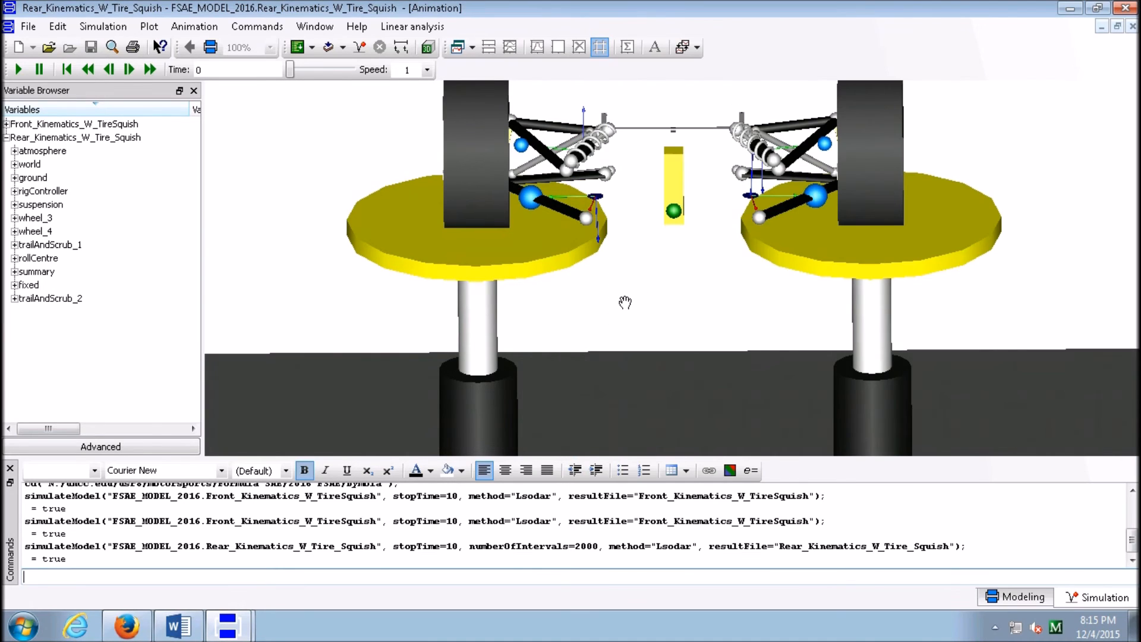
Frame both rear wheels and their suspension in a level view and play the rear kinematics animation
drag(636, 298, 651, 229)
scroll(665, 219, down, 3)
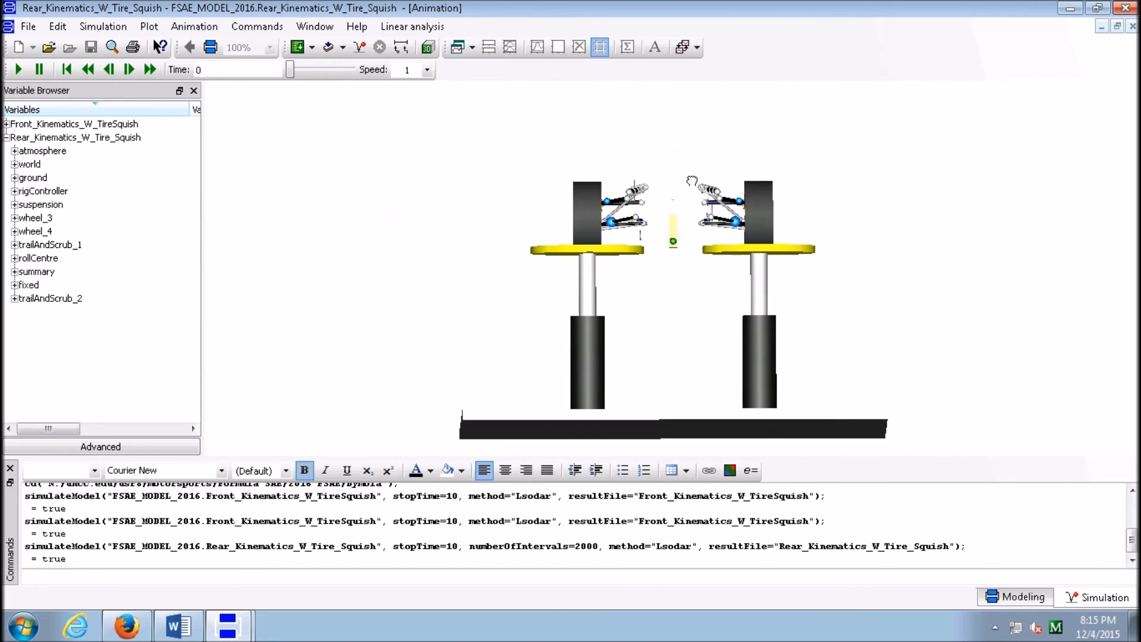
drag(693, 181, 652, 199)
scroll(636, 223, up, 2)
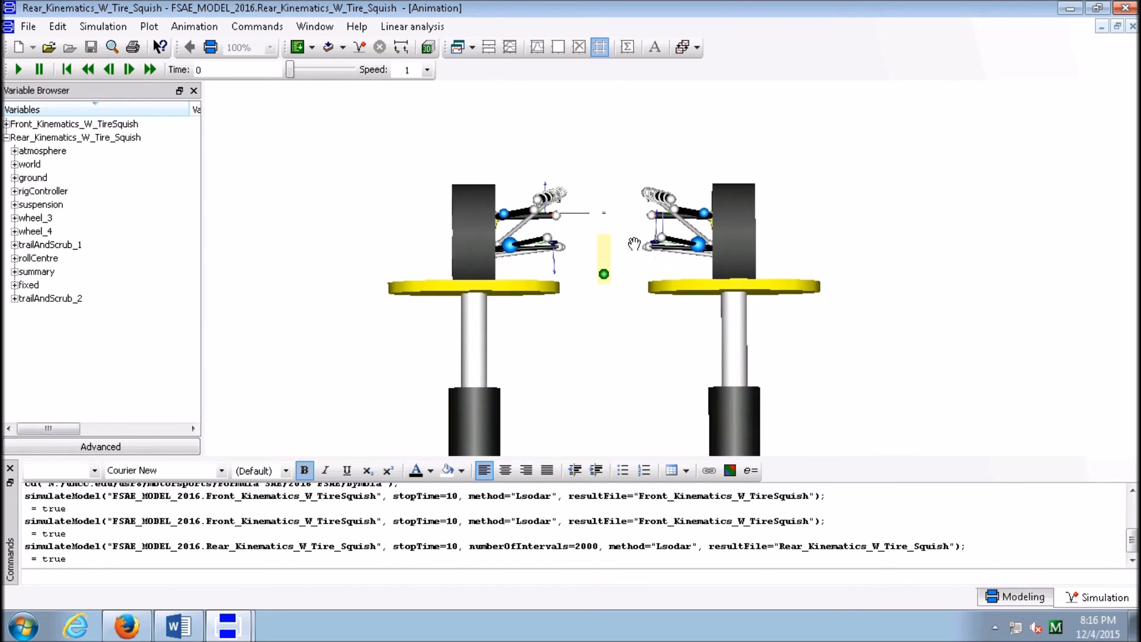
drag(620, 176, 634, 214)
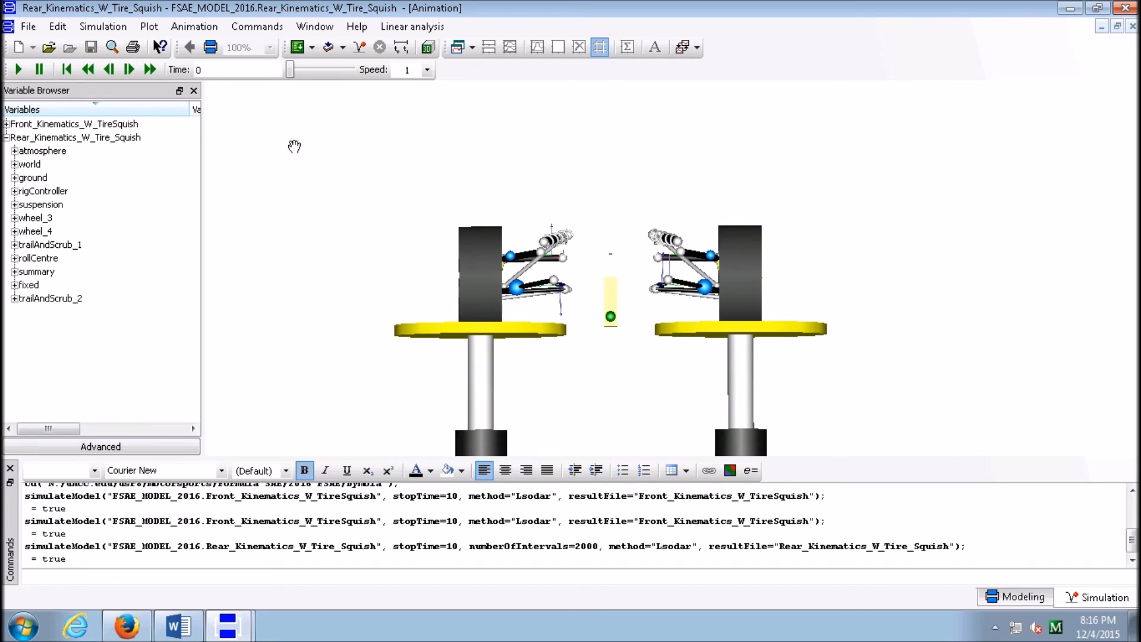
click(18, 70)
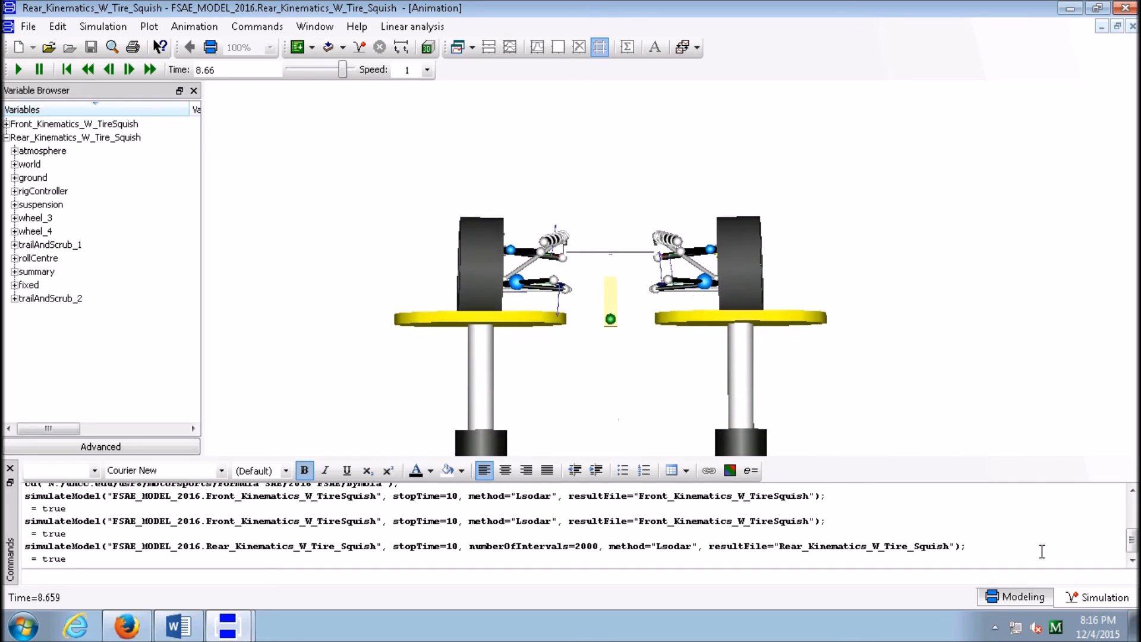
Return to the modeling view and open the ClosedLoopTest_FSAE model from the package
click(1013, 597)
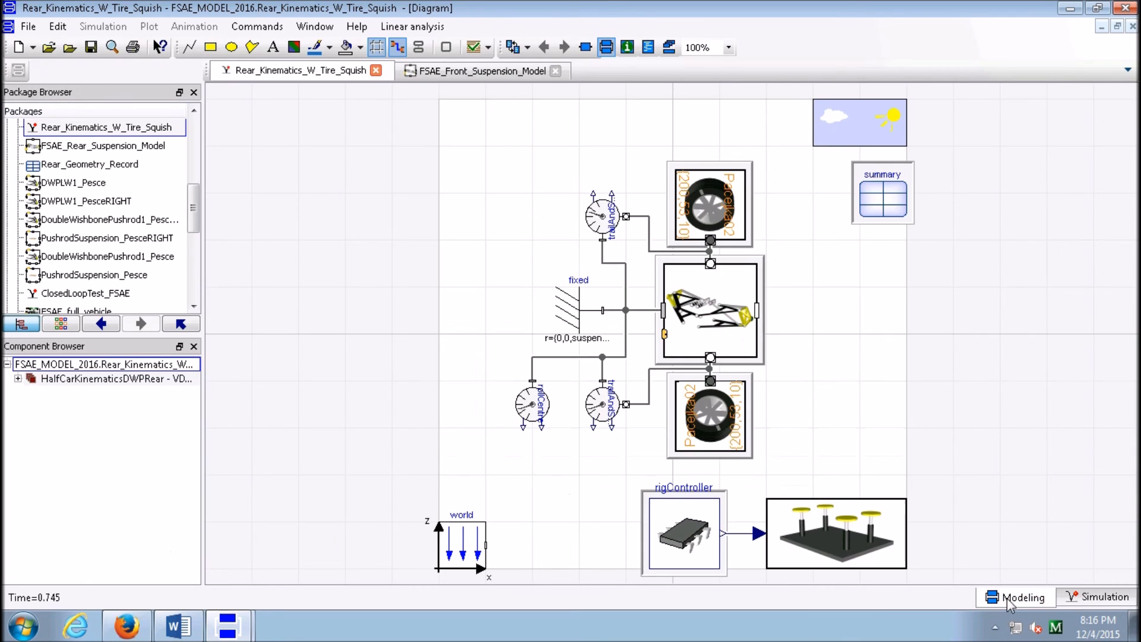
scroll(130, 208, down, 1)
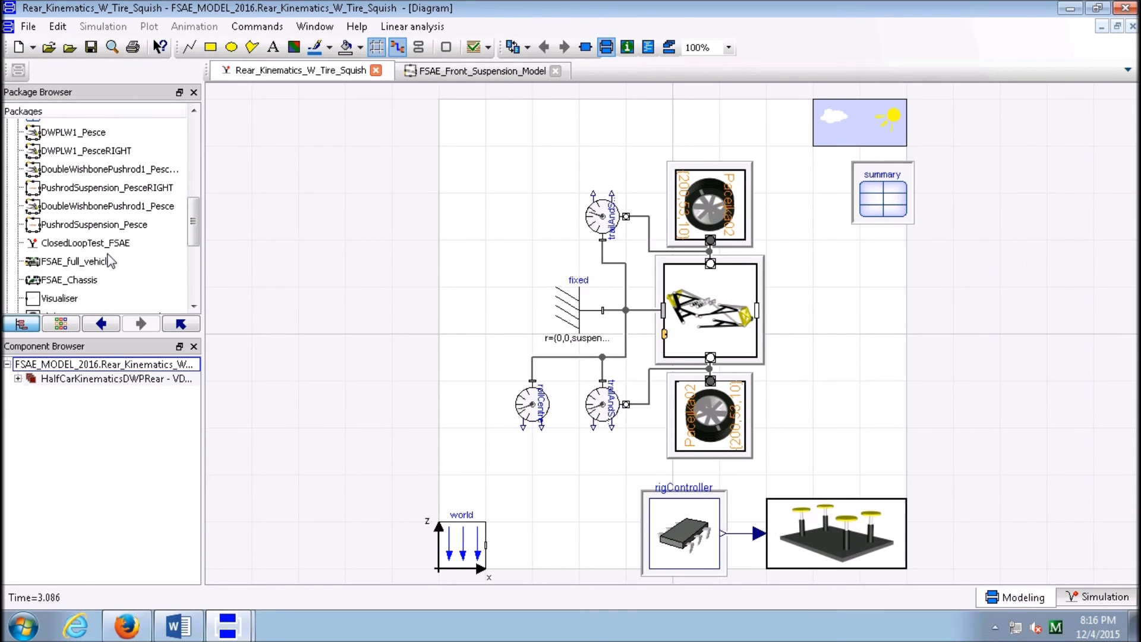
double_click(111, 246)
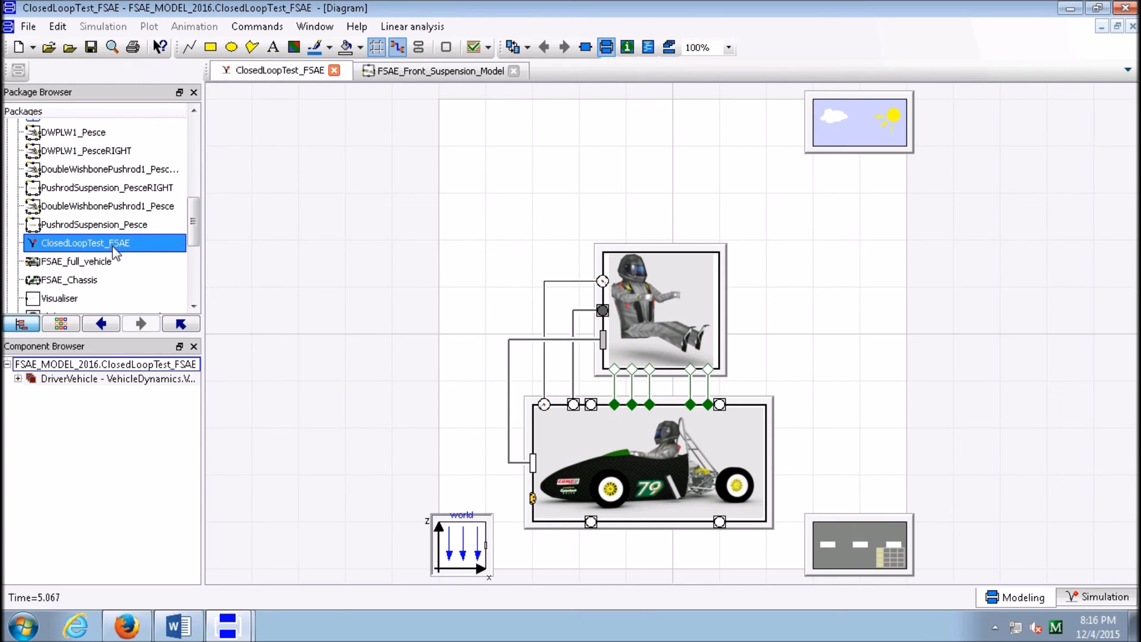
Review the parameters of the driver component in the ClosedLoopTest_FSAE diagram, keeping them as they are
right_click(669, 319)
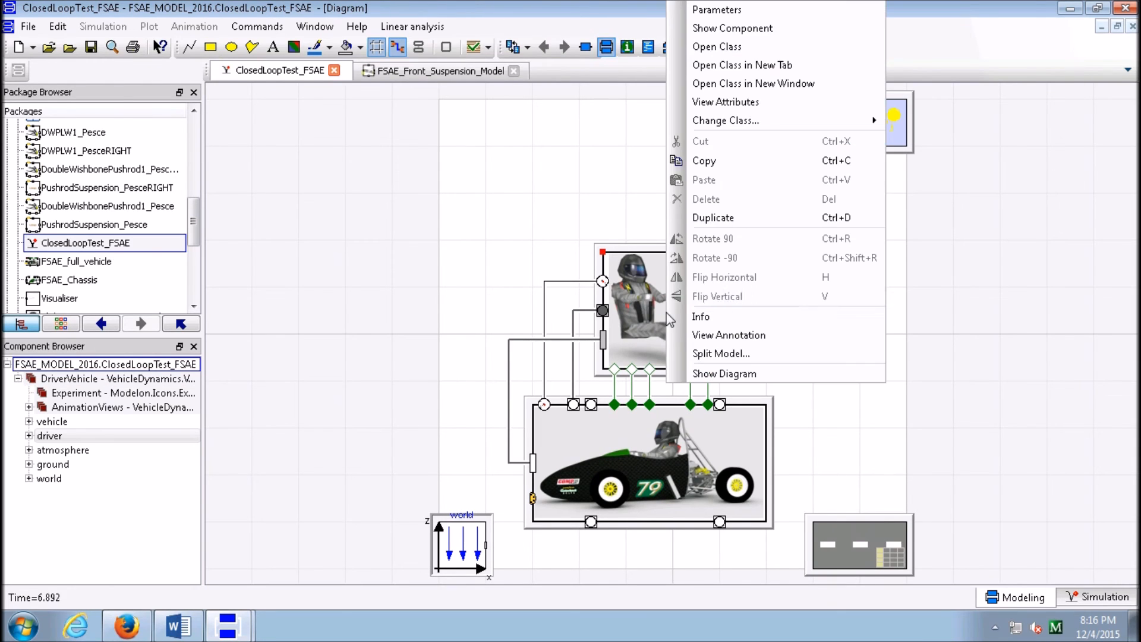
click(717, 10)
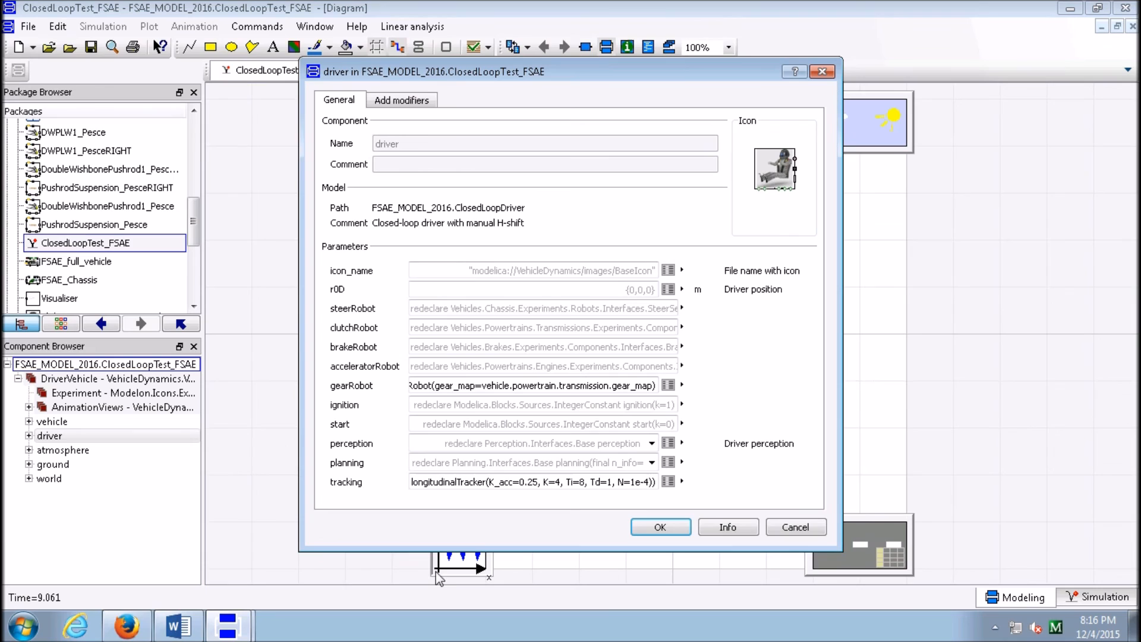
click(682, 529)
Call the FSAE_Trackbuilder function with its default inputs to generate the road file, and continue to the track preview
scroll(90, 277, down, 2)
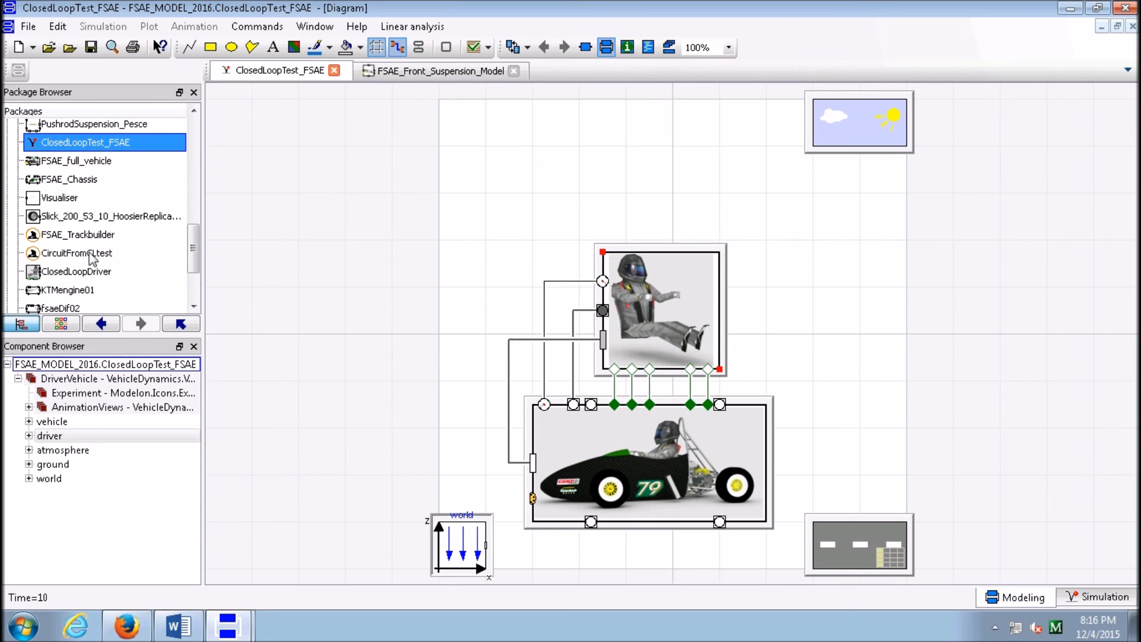
scroll(92, 247, down, 1)
click(67, 204)
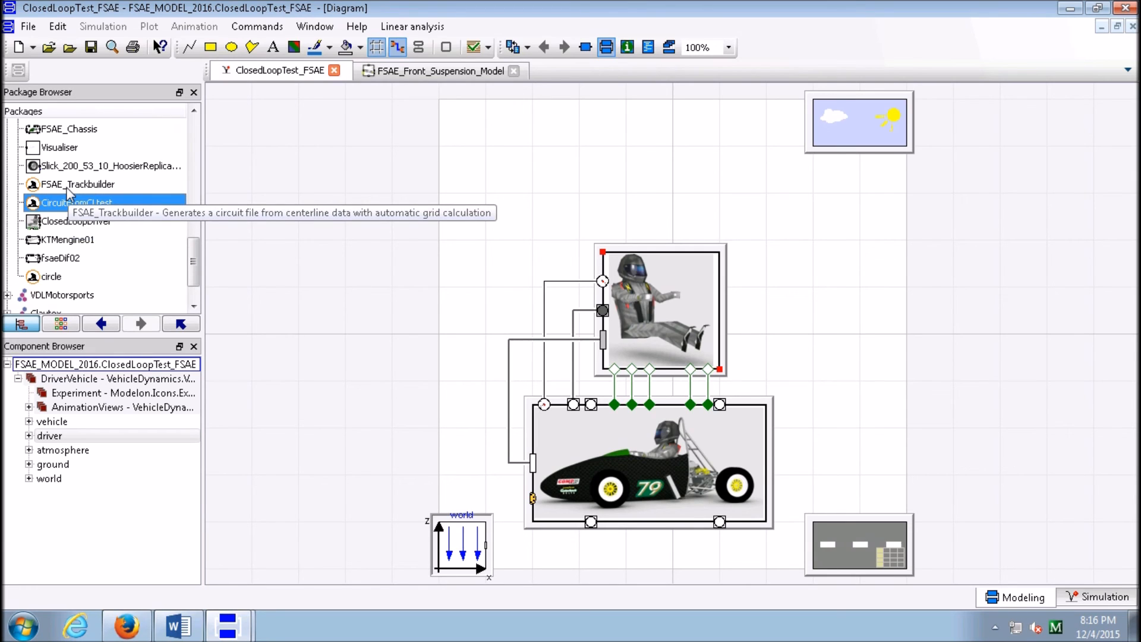
right_click(67, 187)
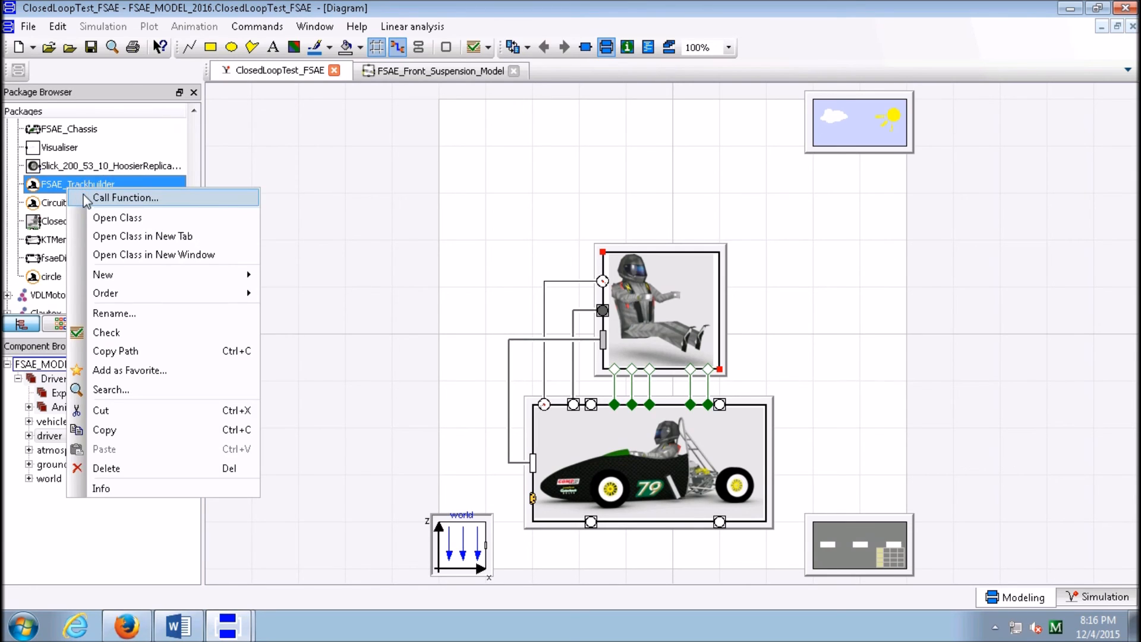
click(86, 201)
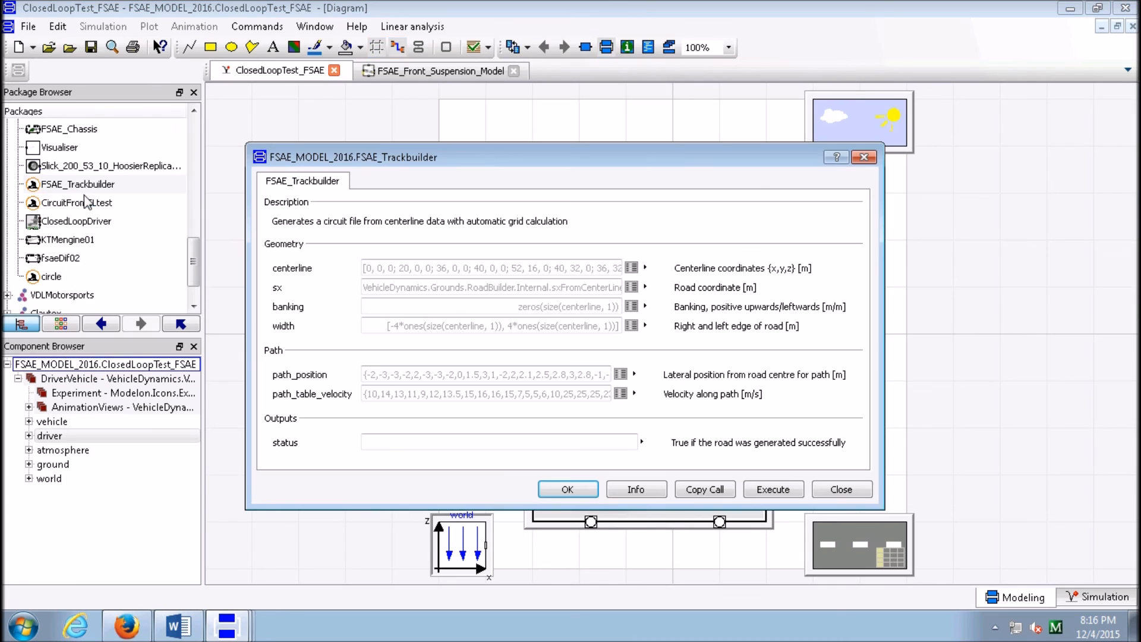
click(545, 490)
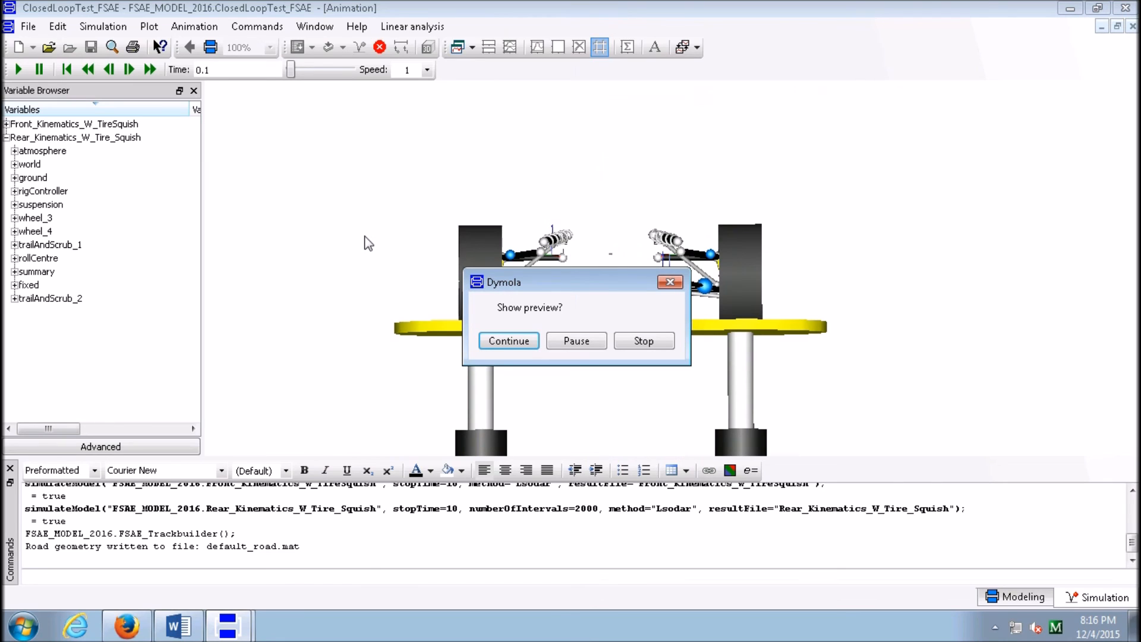
key(Return)
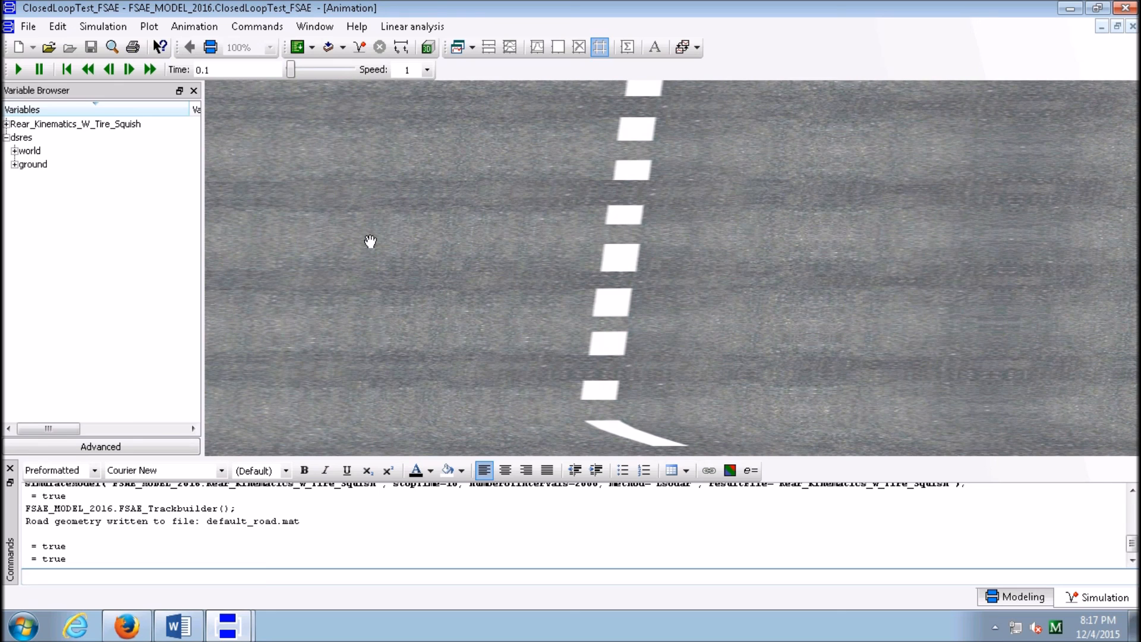
Examine the generated track's layout from above, with the whole circuit centred in the animation view
drag(464, 365, 607, 245)
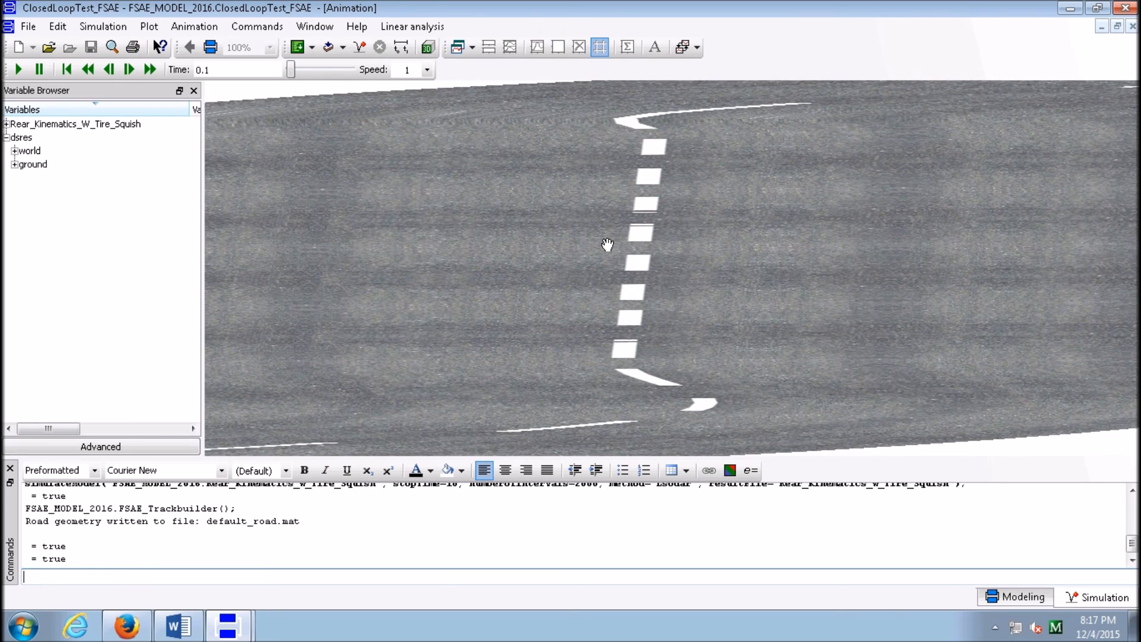
scroll(607, 244, down, 10)
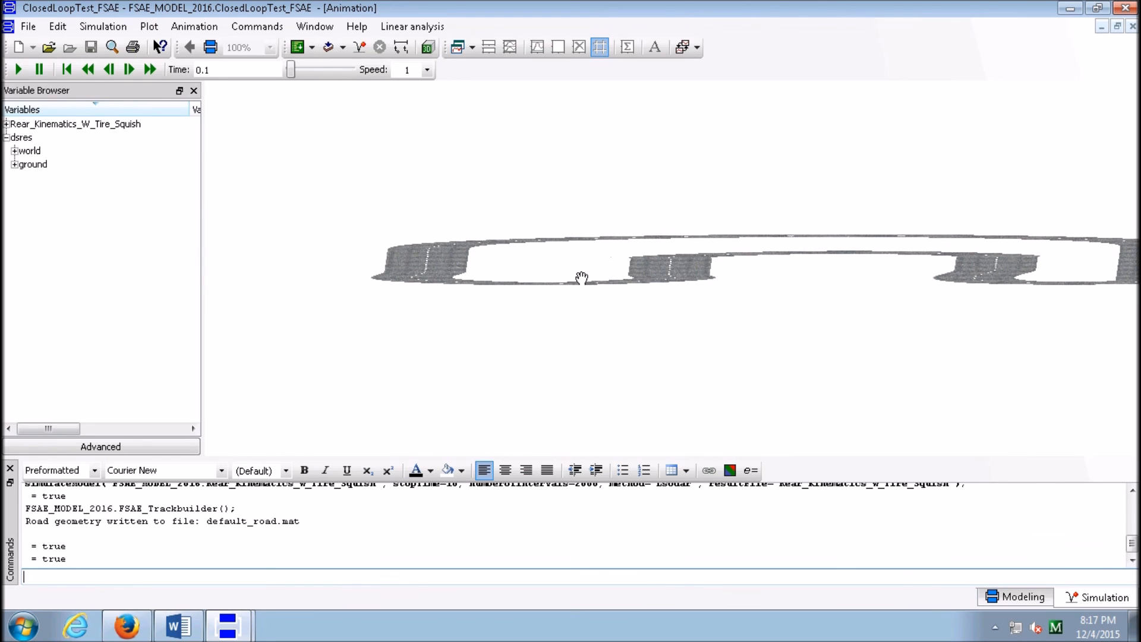
drag(798, 378, 706, 350)
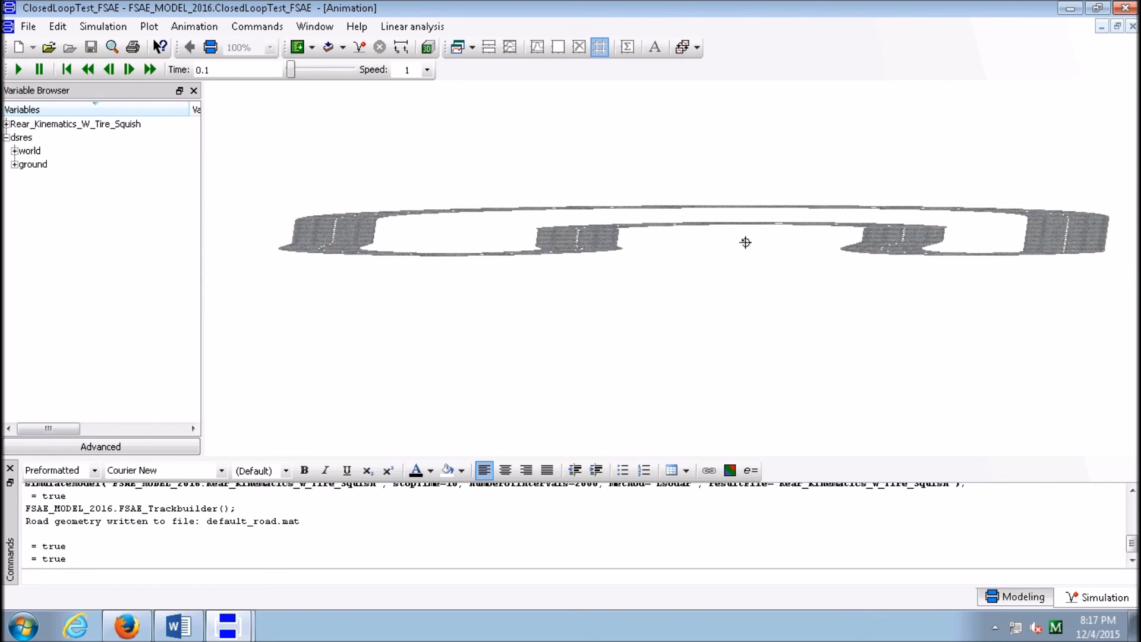
drag(745, 242, 729, 335)
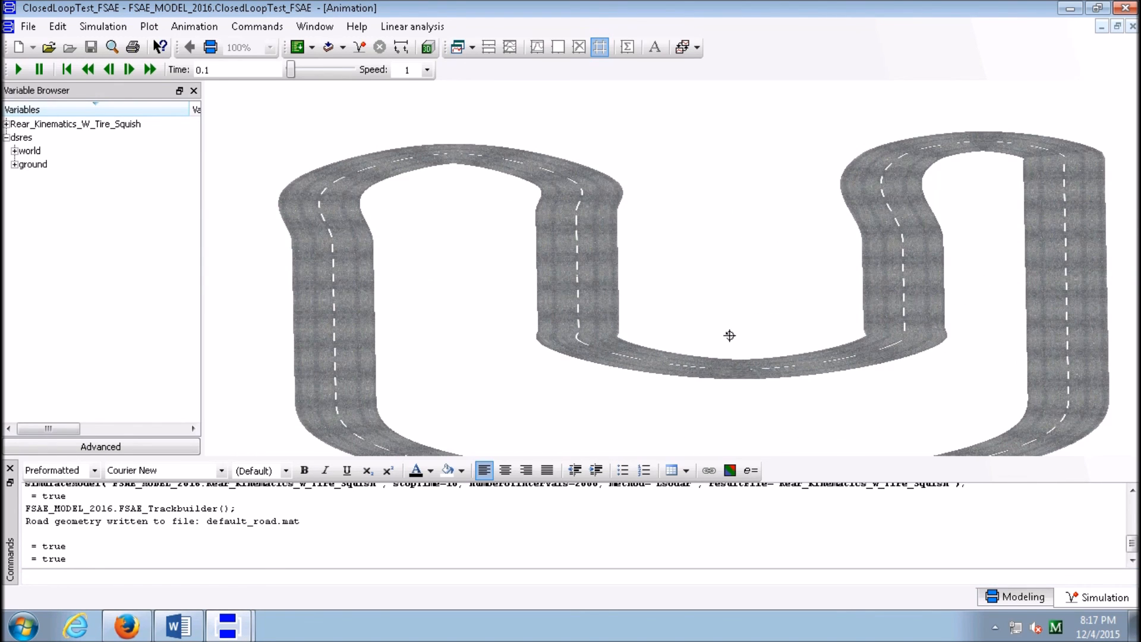
drag(729, 333, 766, 272)
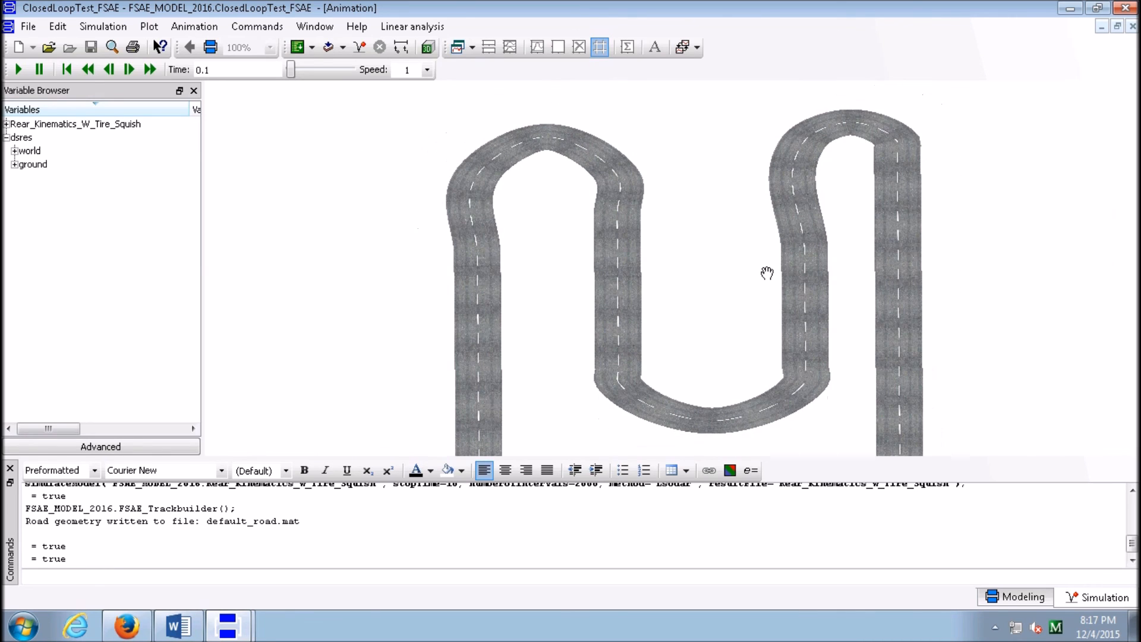
drag(756, 285, 739, 254)
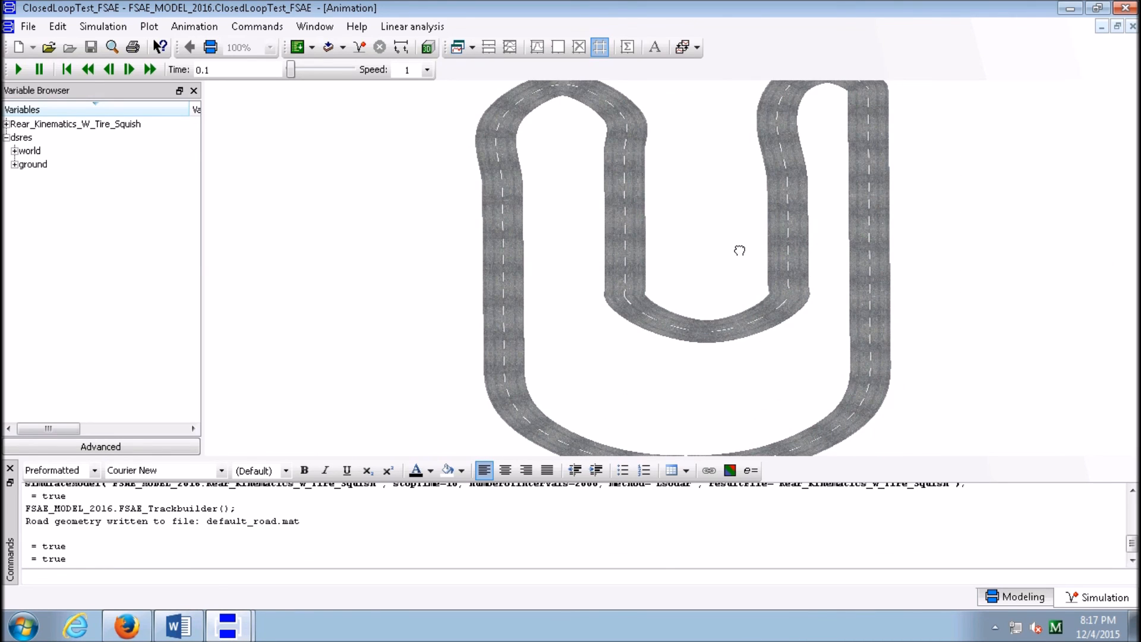
scroll(739, 251, down, 2)
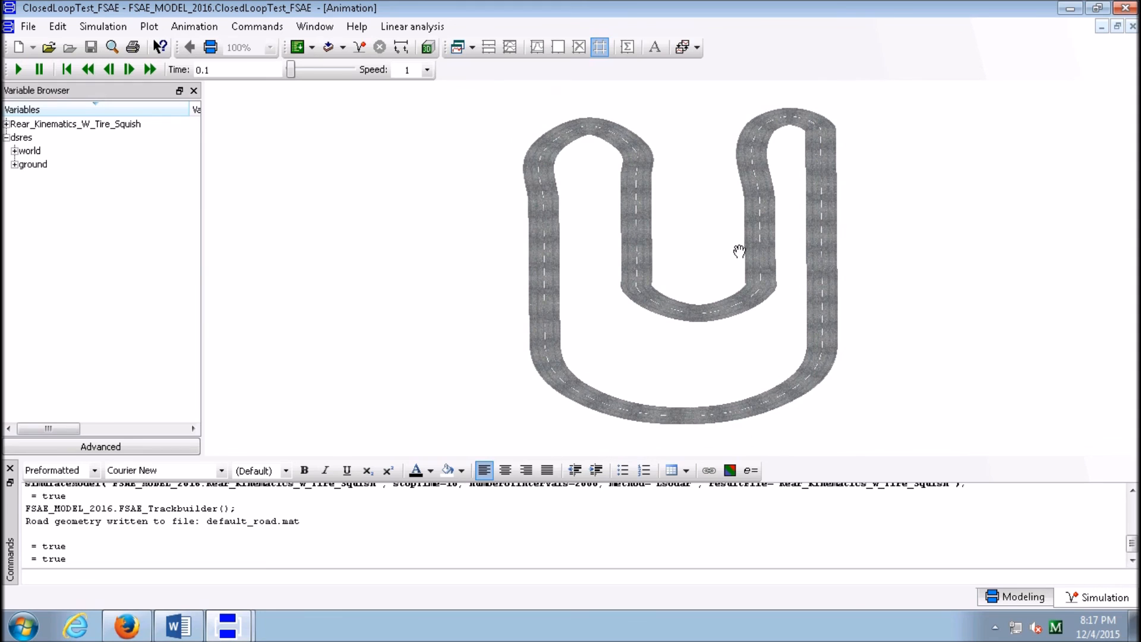
scroll(740, 251, up, 1)
drag(731, 247, 683, 247)
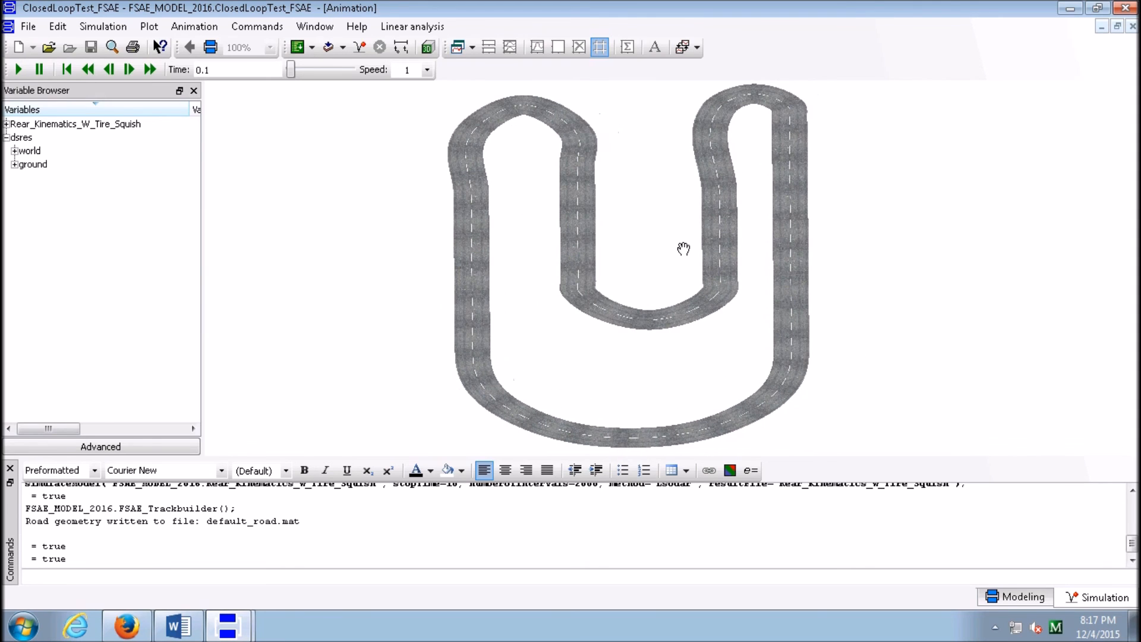
Set the ClosedLoopTest_FSAE simulation's stop time to 45 and open the choice of integration algorithms
click(1037, 601)
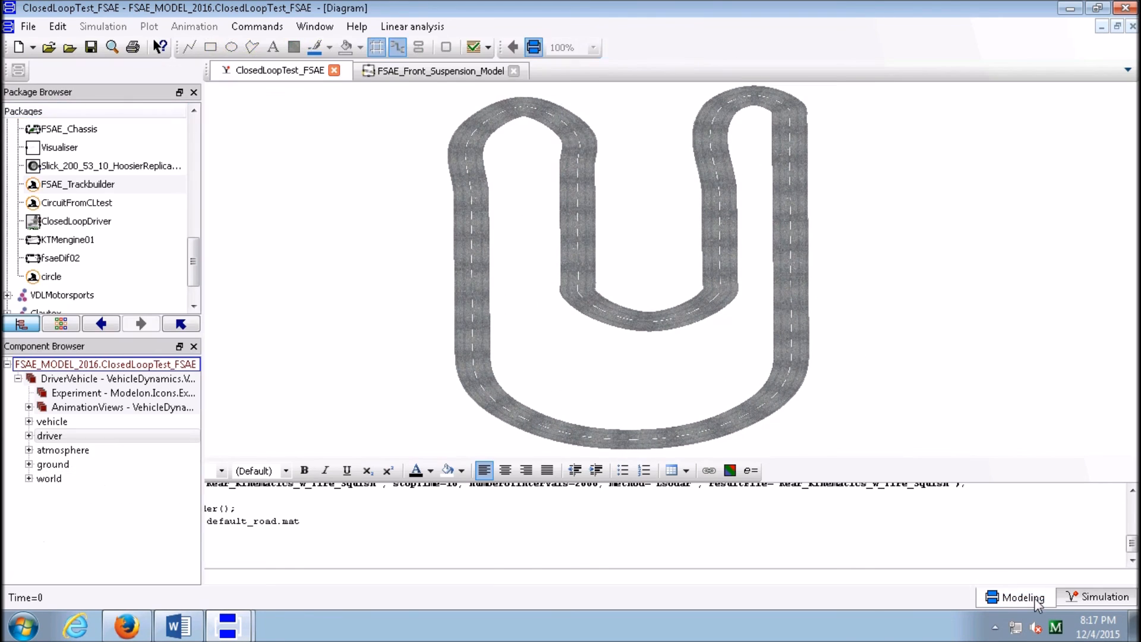
click(1097, 597)
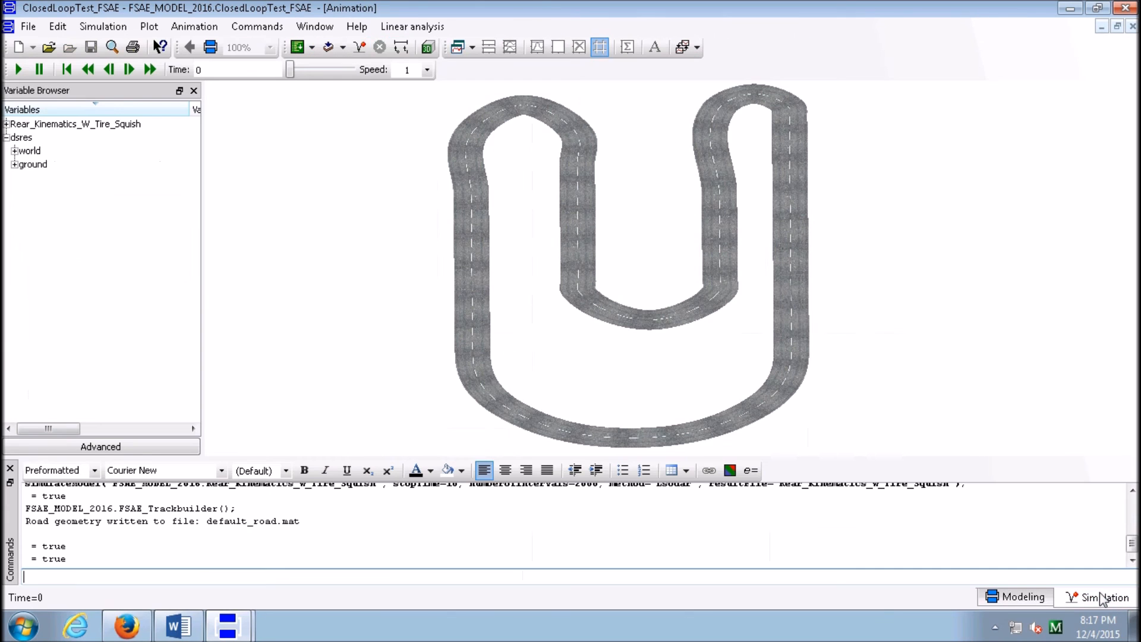
click(102, 27)
click(124, 164)
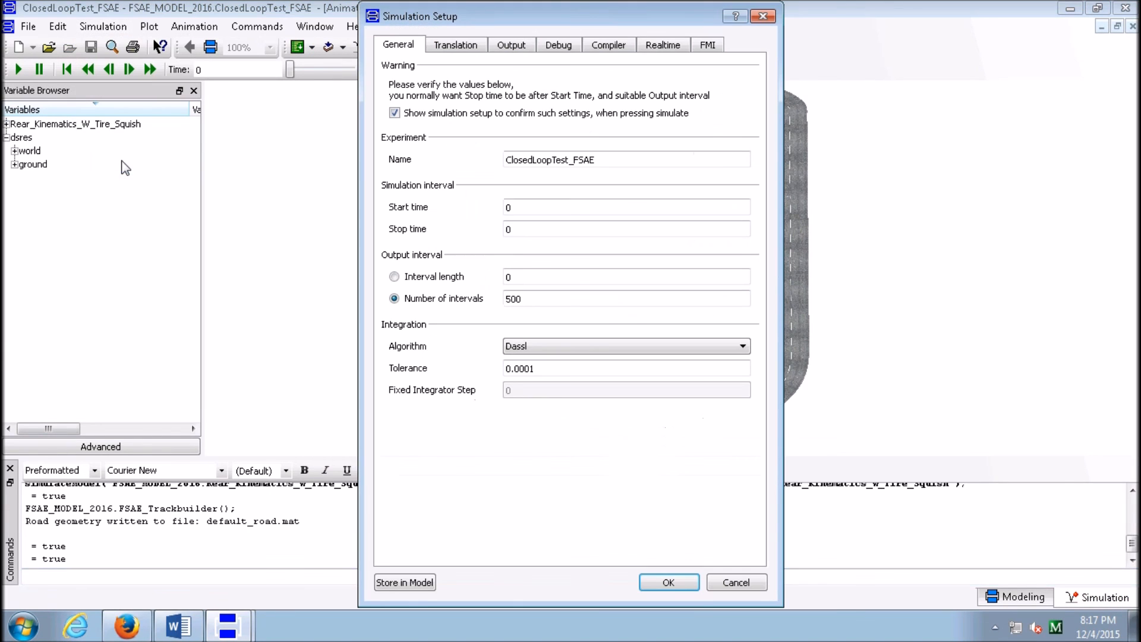
key(Tab)
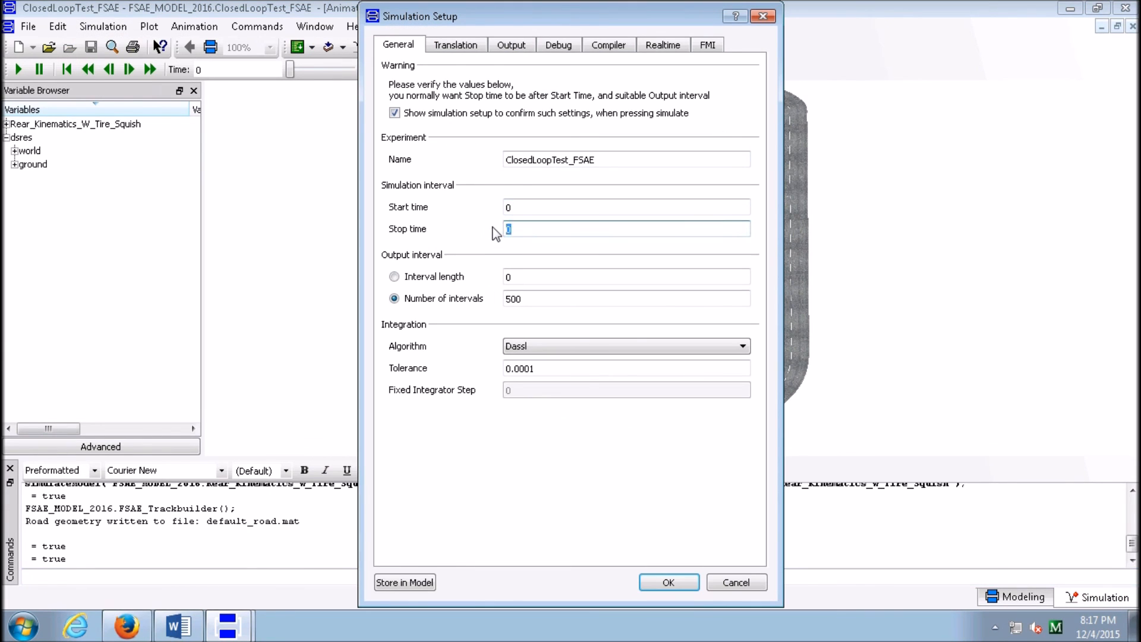
text(45)
click(543, 350)
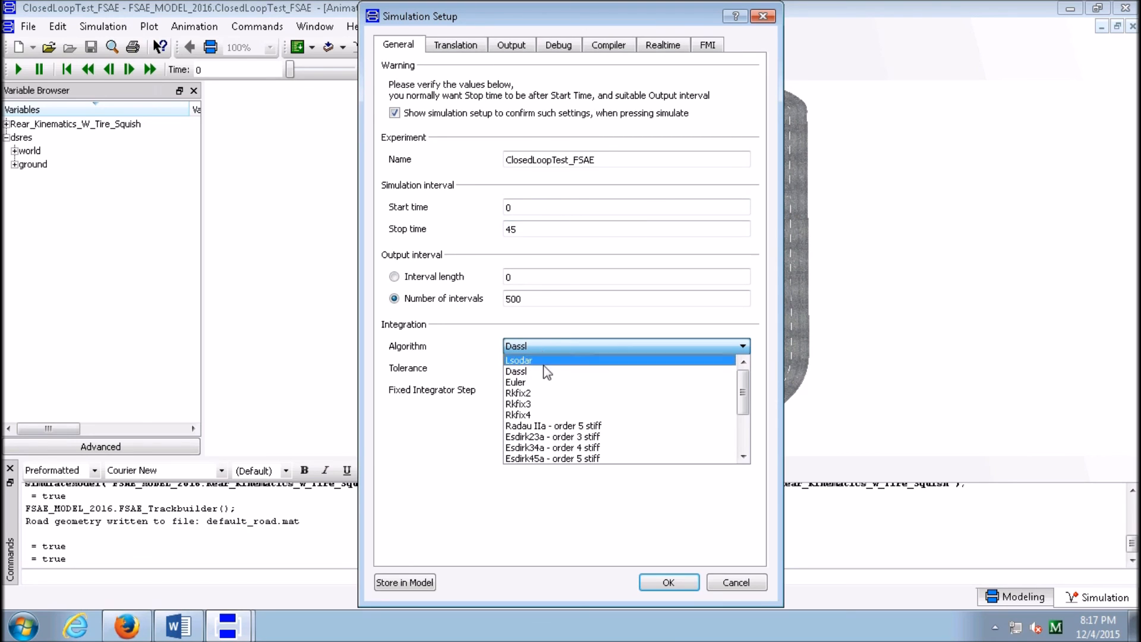